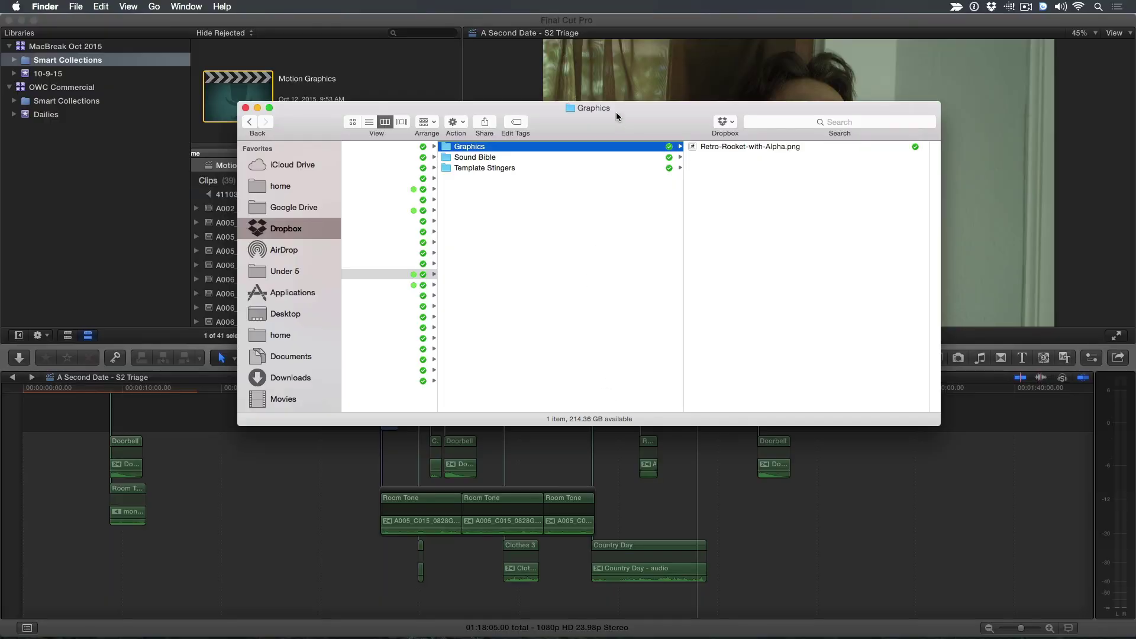
Nudge the Finder window and open Sound Bible, then Template Stingers with its three audio files.
left_click_drag(617, 116, 625, 137)
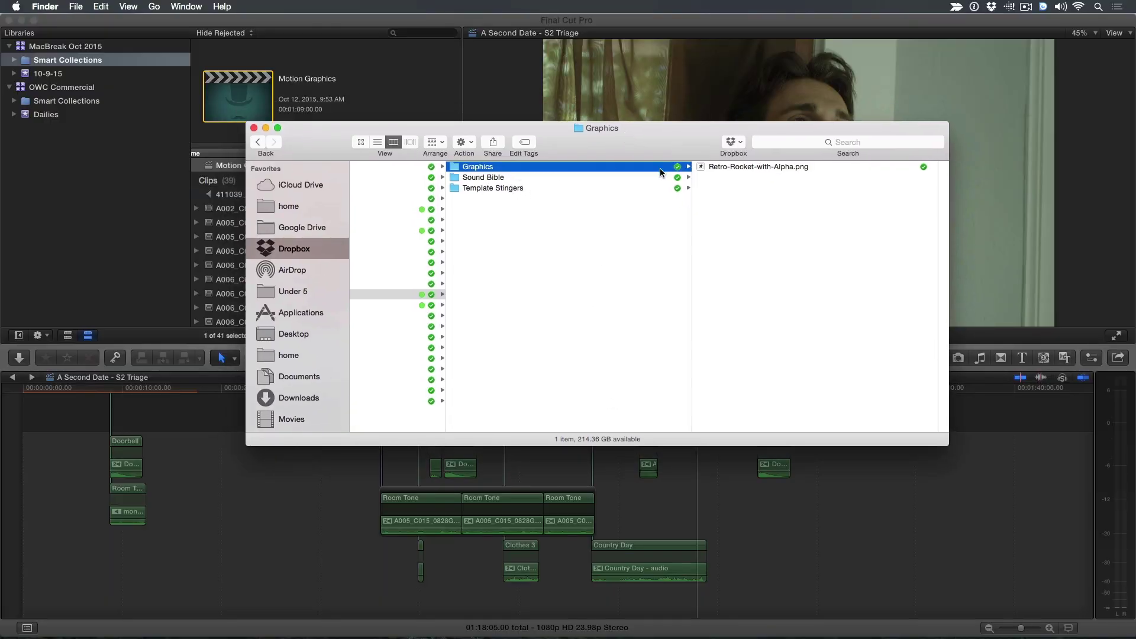
left_click(520, 181)
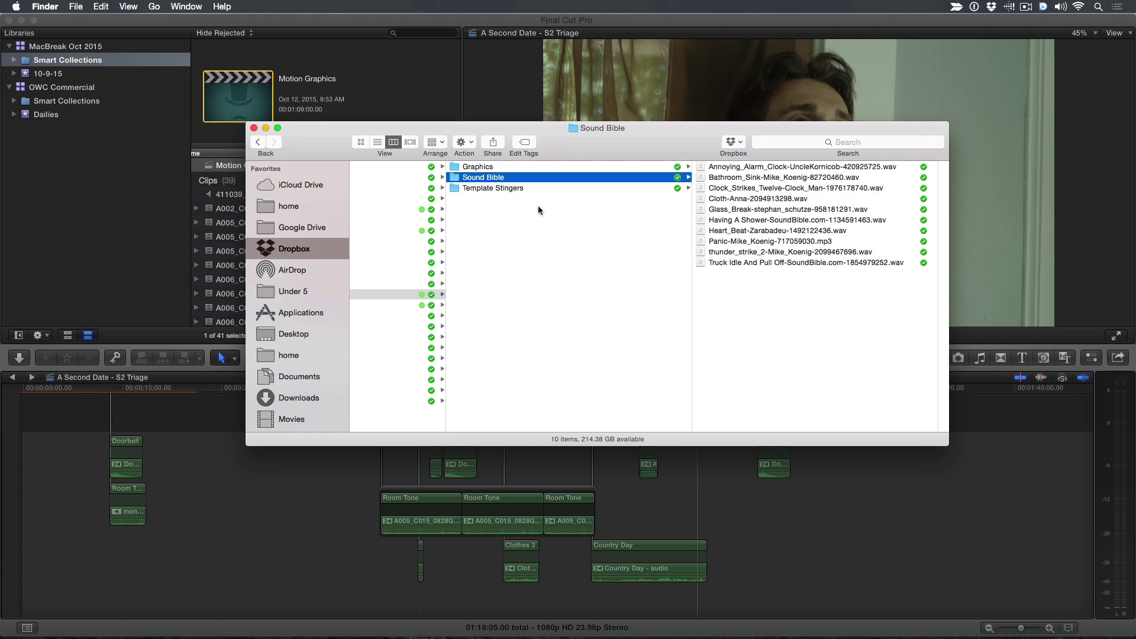
left_click(489, 189)
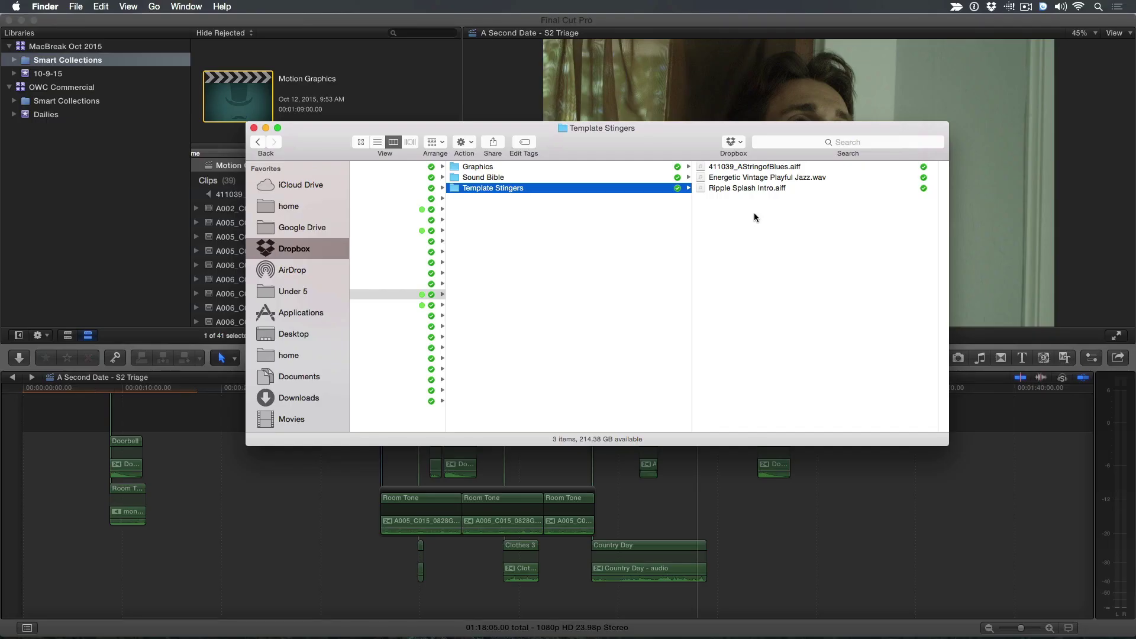
Return to Final Cut Pro and view the Effects, Transitions, Titles, Generators, then Photos browsers.
key("super+Tab")
key("super+Tab")
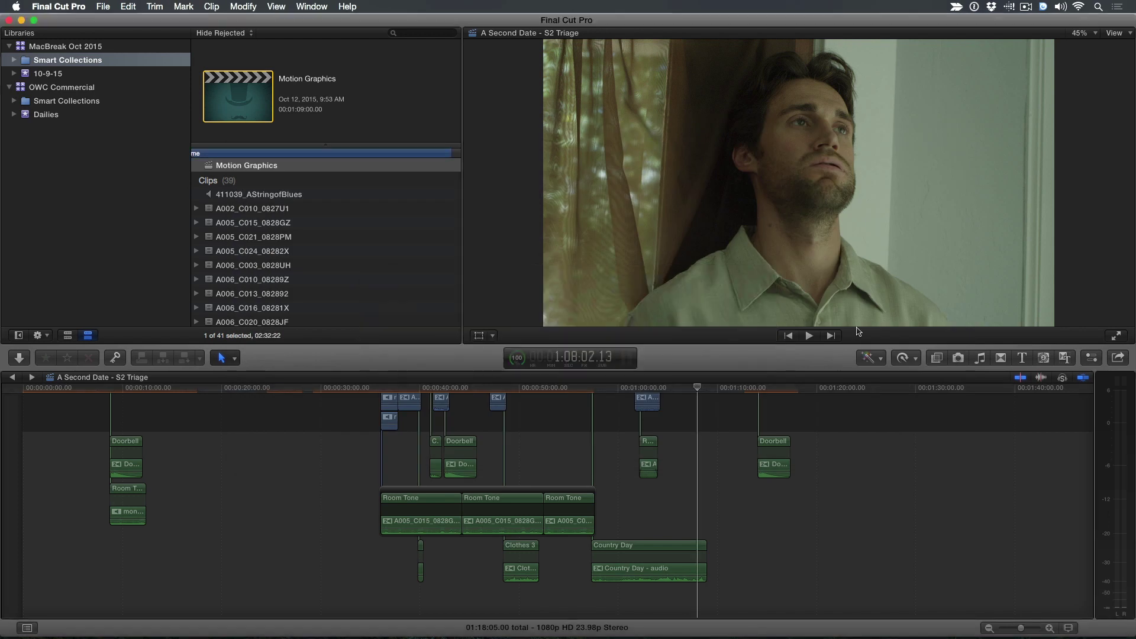
left_click(937, 359)
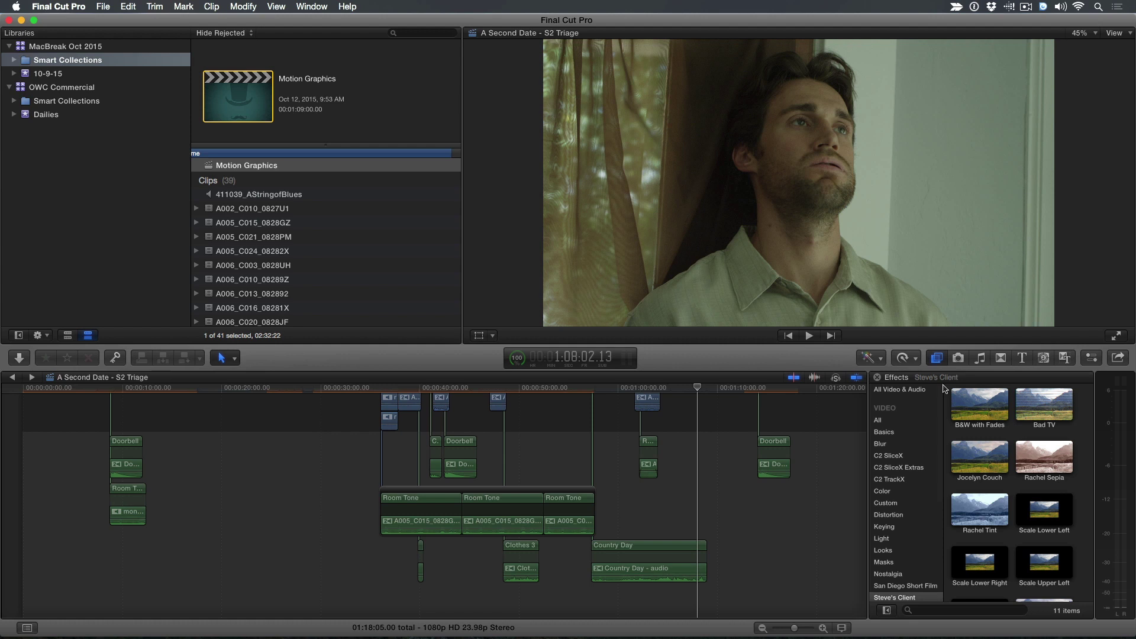
left_click(1001, 360)
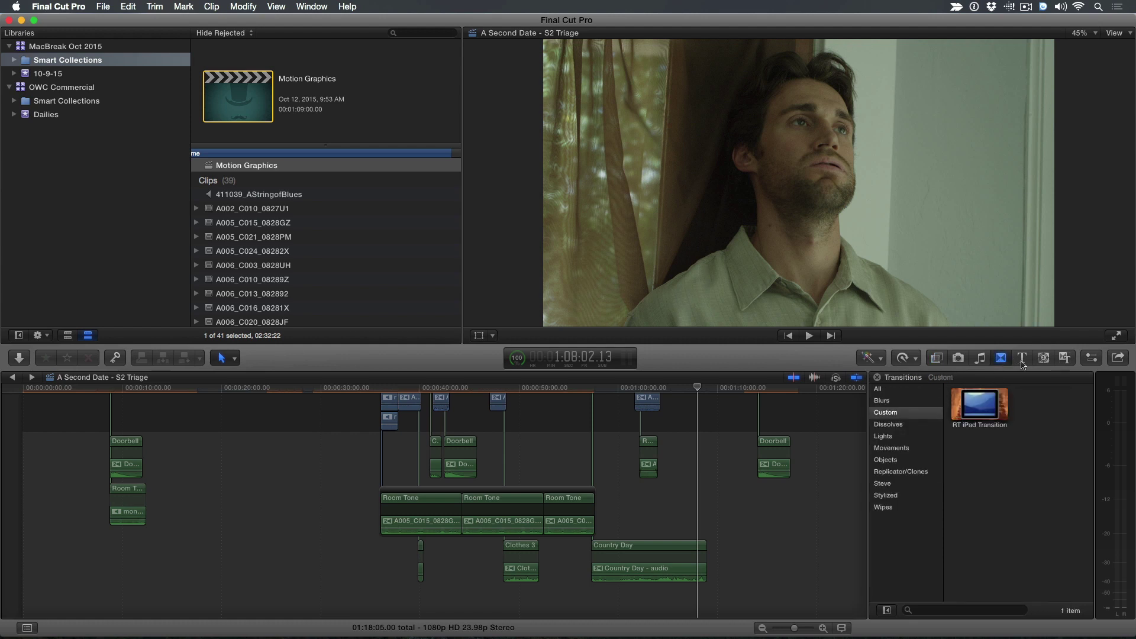
left_click(1023, 359)
left_click(1044, 361)
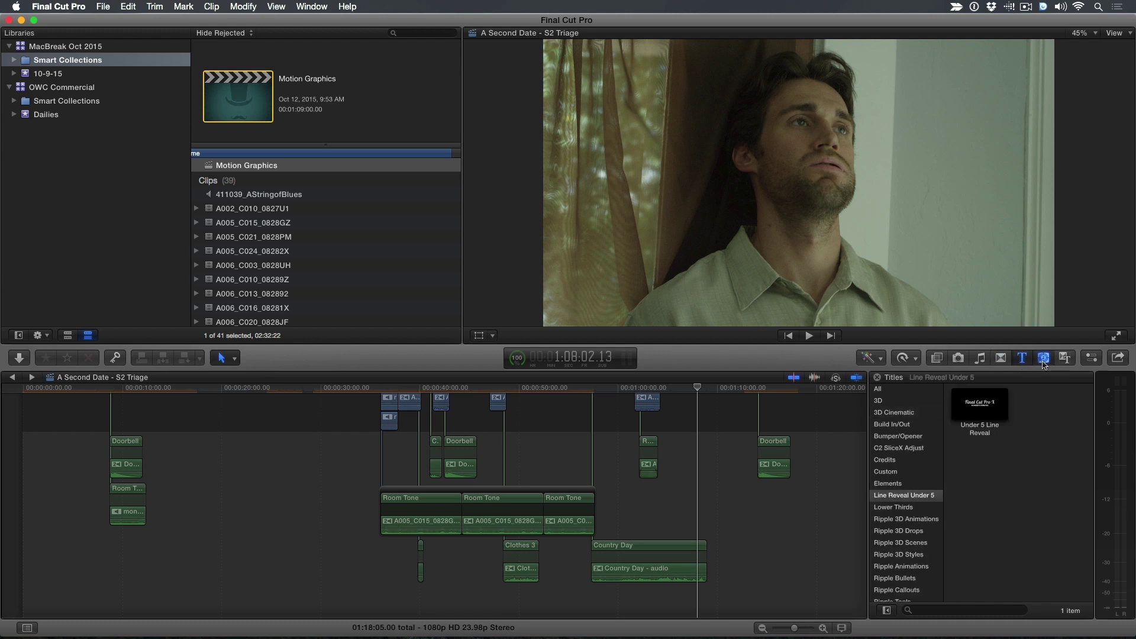
left_click(959, 359)
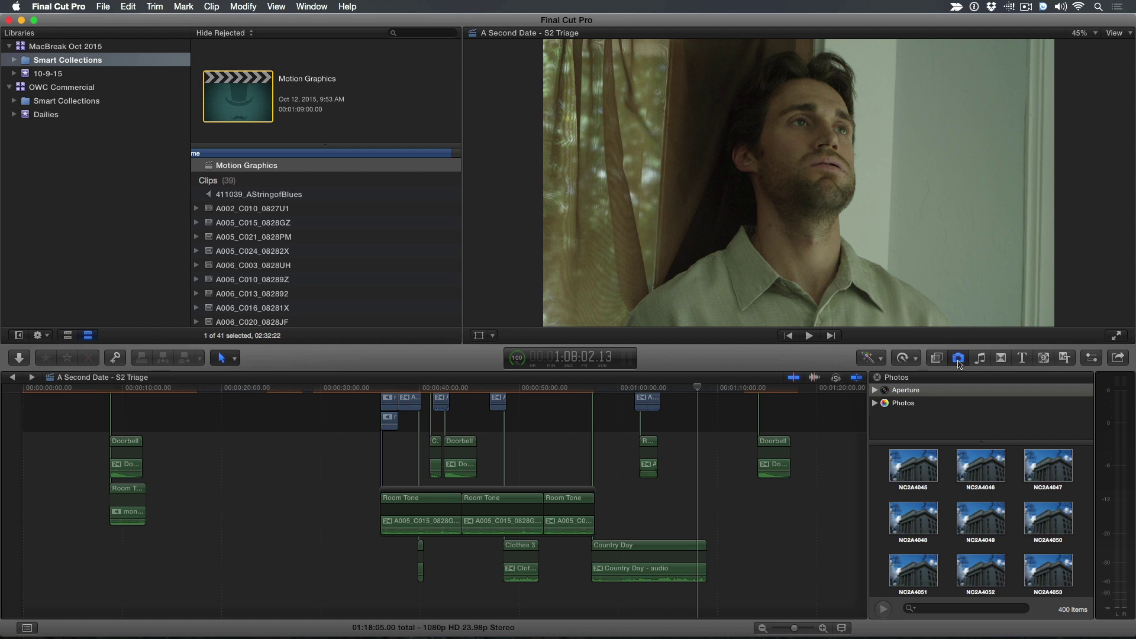
Show the music and sound browser's sources (iLife, iMovie, GarageBand, iTunes, Logic) above its 1,337 files.
left_click(978, 361)
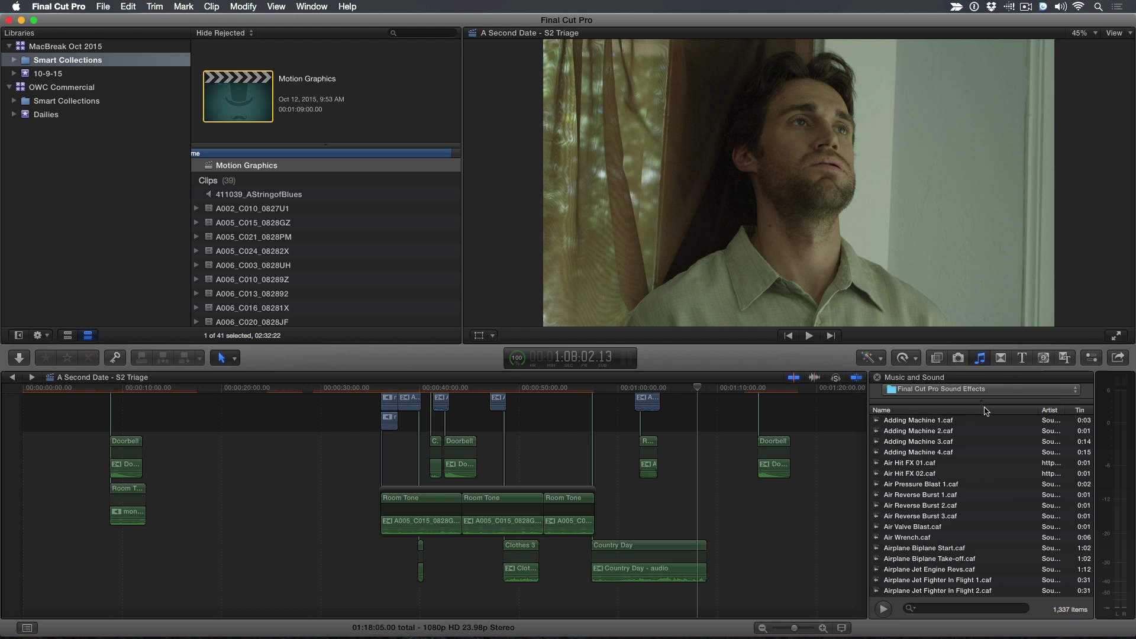
left_click(957, 390)
mouse_move(983, 416)
left_mouse_down()
mouse_move(984, 586)
mouse_move(986, 402)
left_mouse_up()
left_click_drag(985, 445, 982, 555)
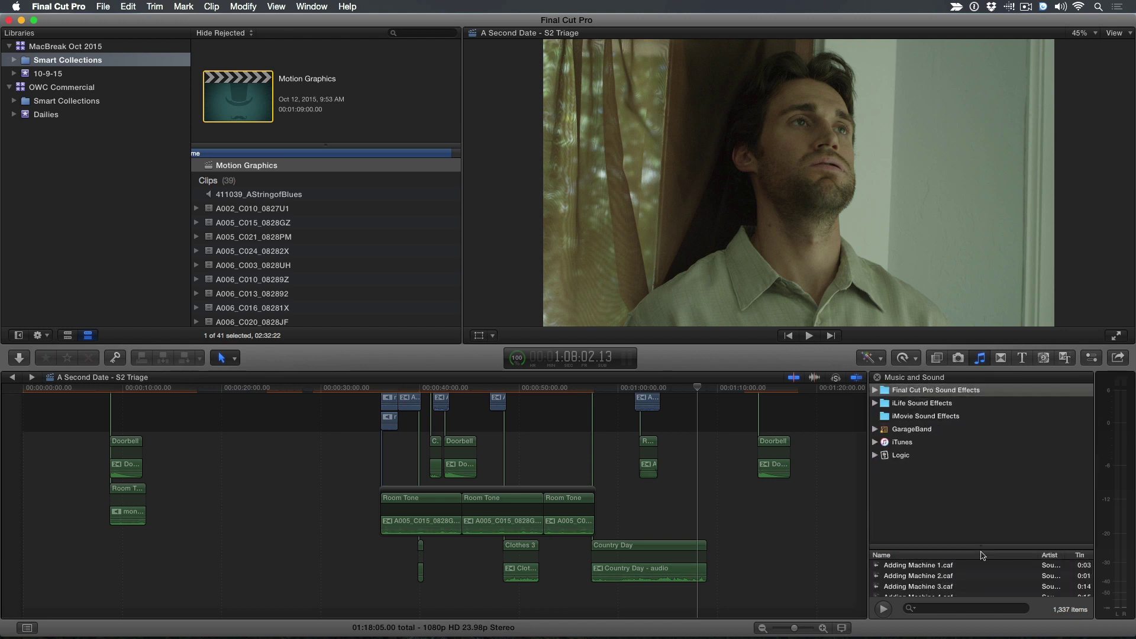
Drag the Dropbox Sound Bible folder from Finder into the sound browser and list its 10 files.
key("super+Tab")
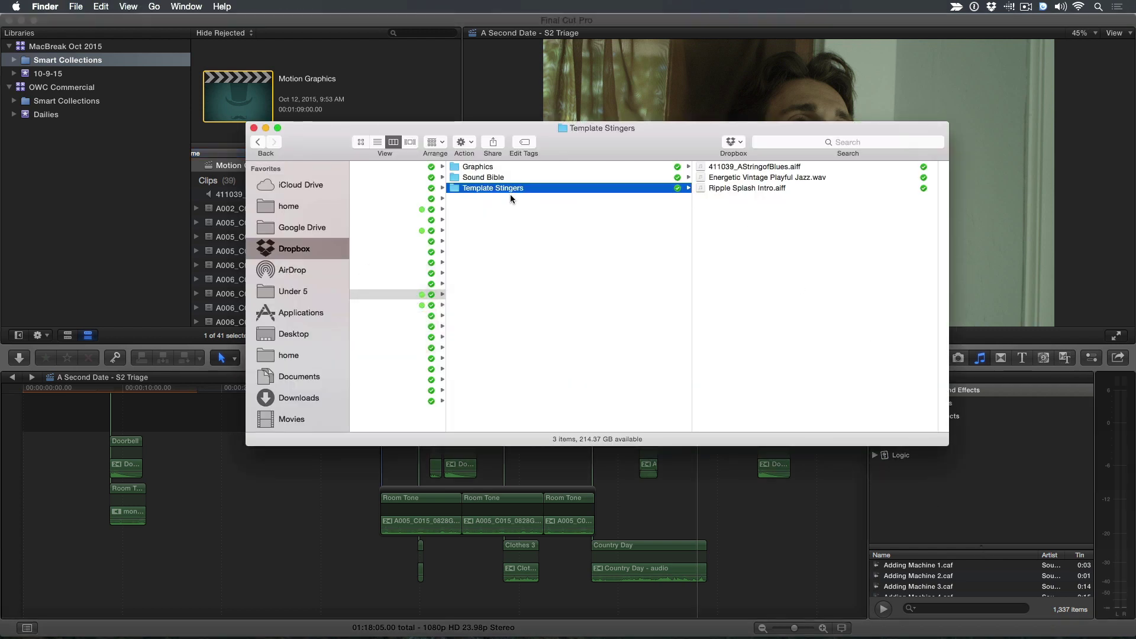
left_click(459, 177)
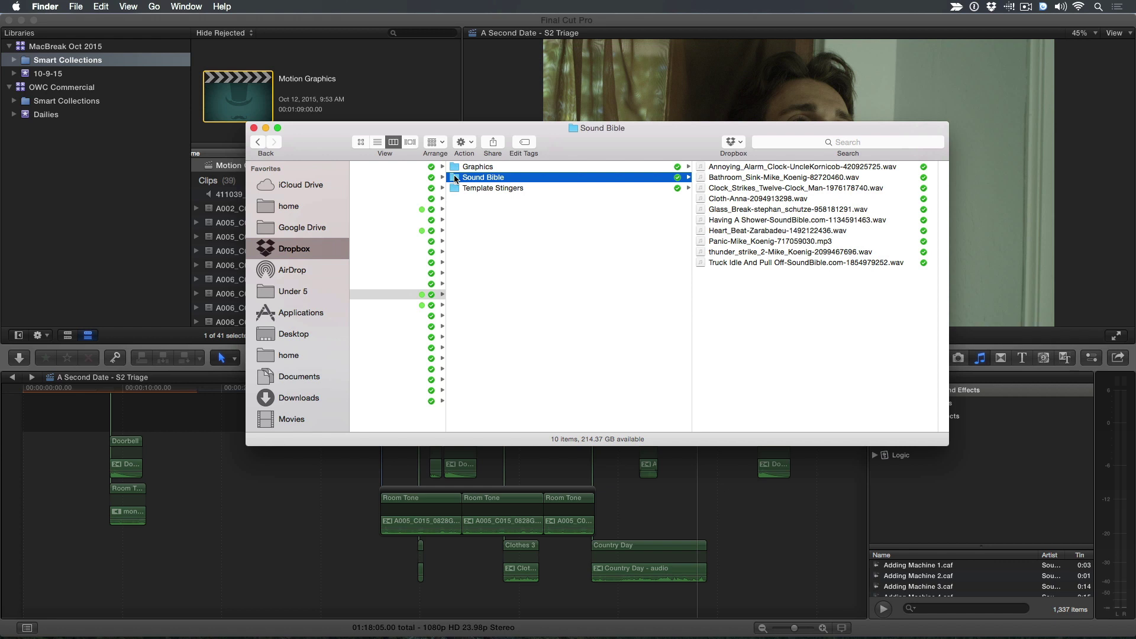
left_click_drag(456, 178, 956, 500)
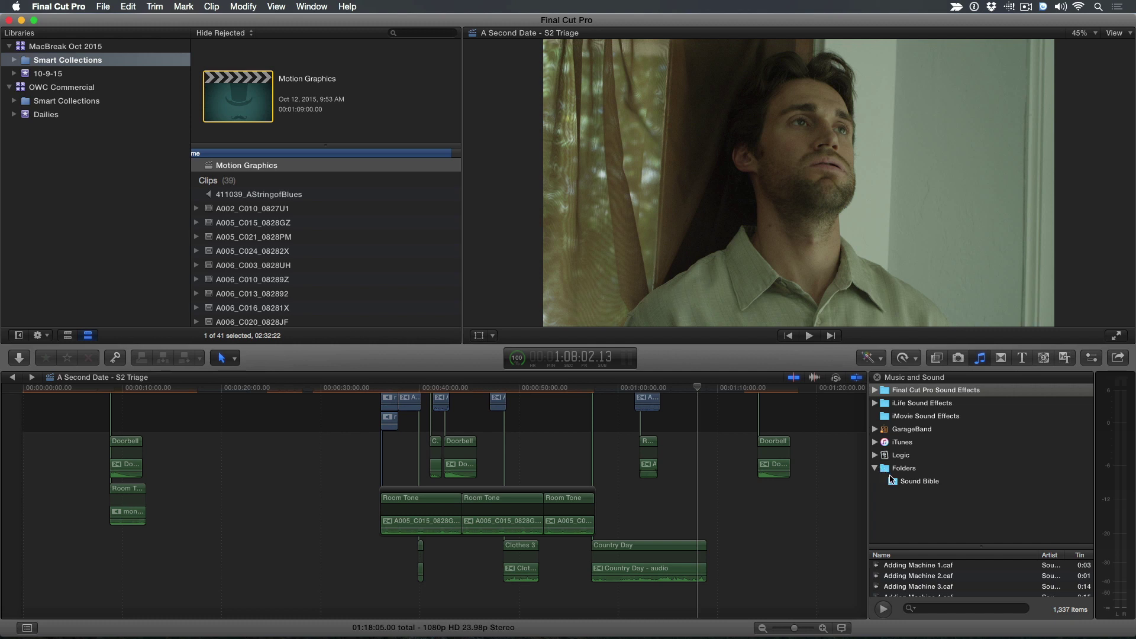
left_click(895, 482)
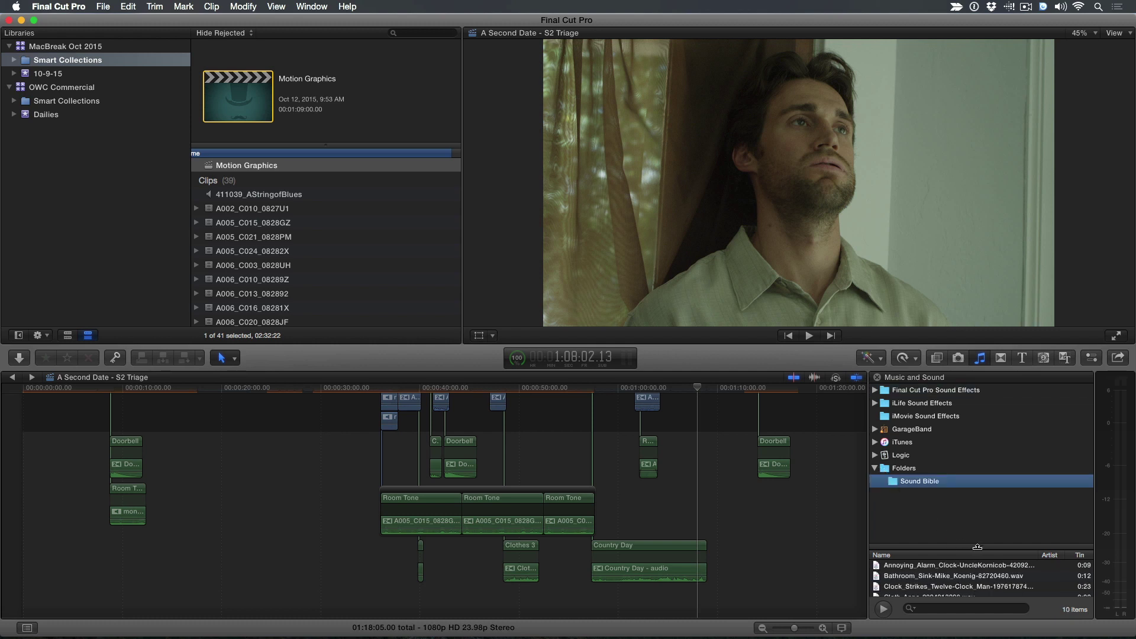
left_click_drag(977, 547, 977, 503)
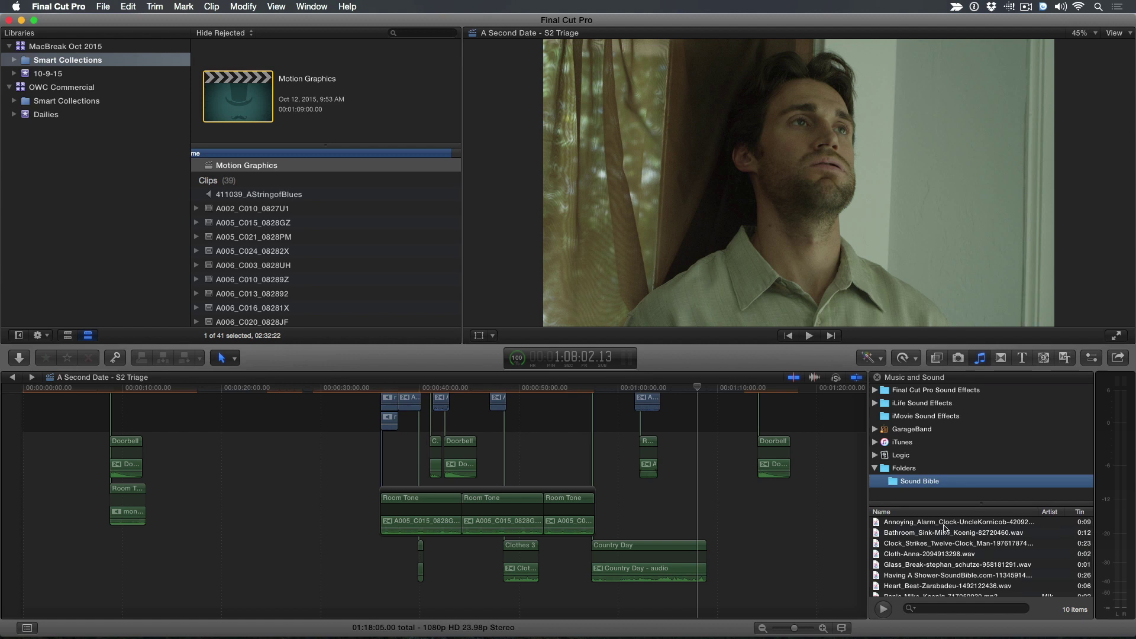
scroll(913, 553, "down", 1)
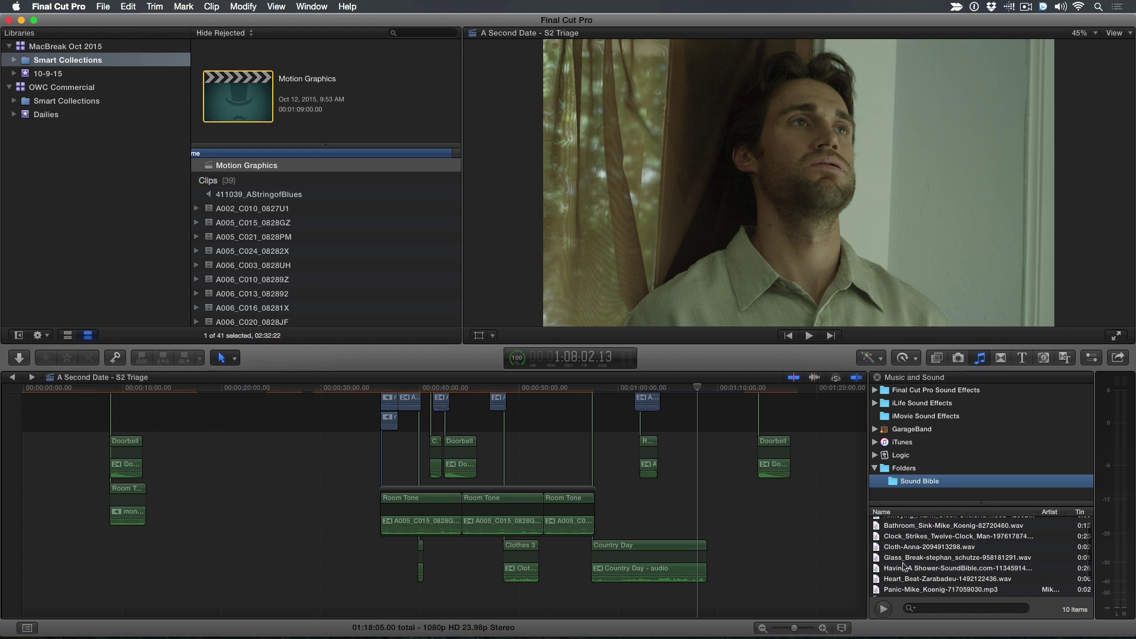
Preview the Glass_Break and Having A Shower sounds from Sound Bible.
left_click(899, 560)
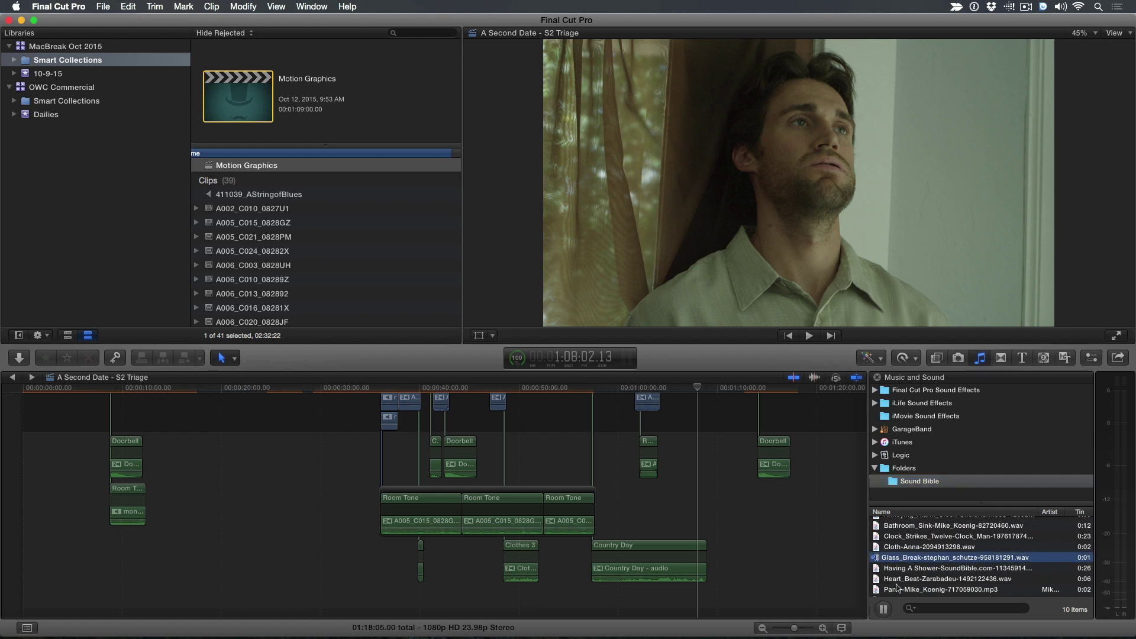
left_click(893, 569)
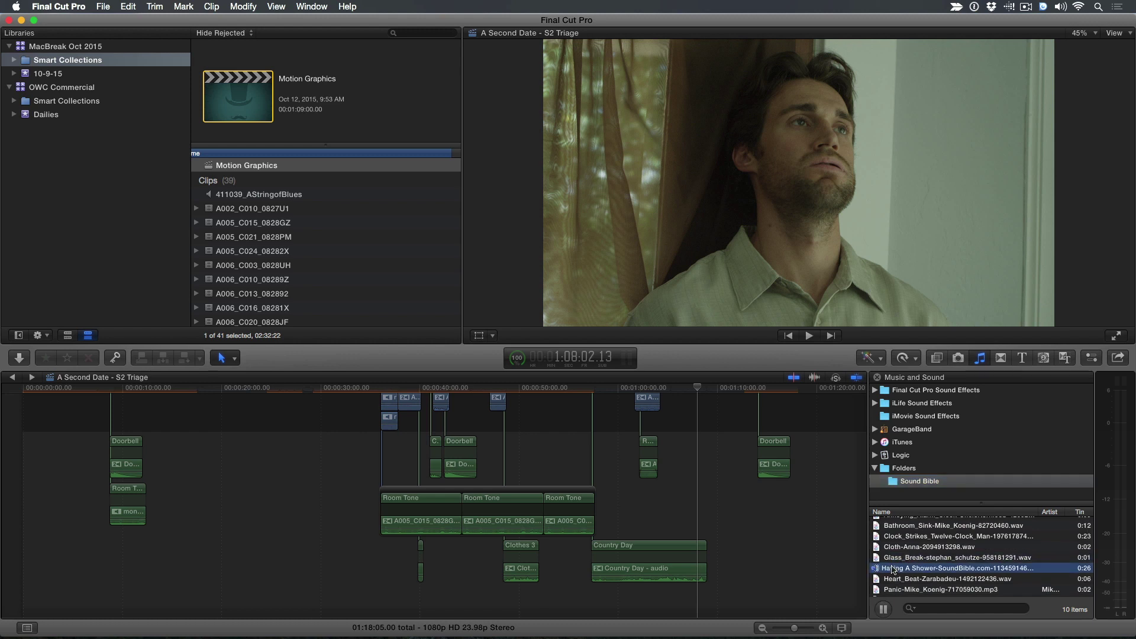
scroll(893, 569, "down", 1)
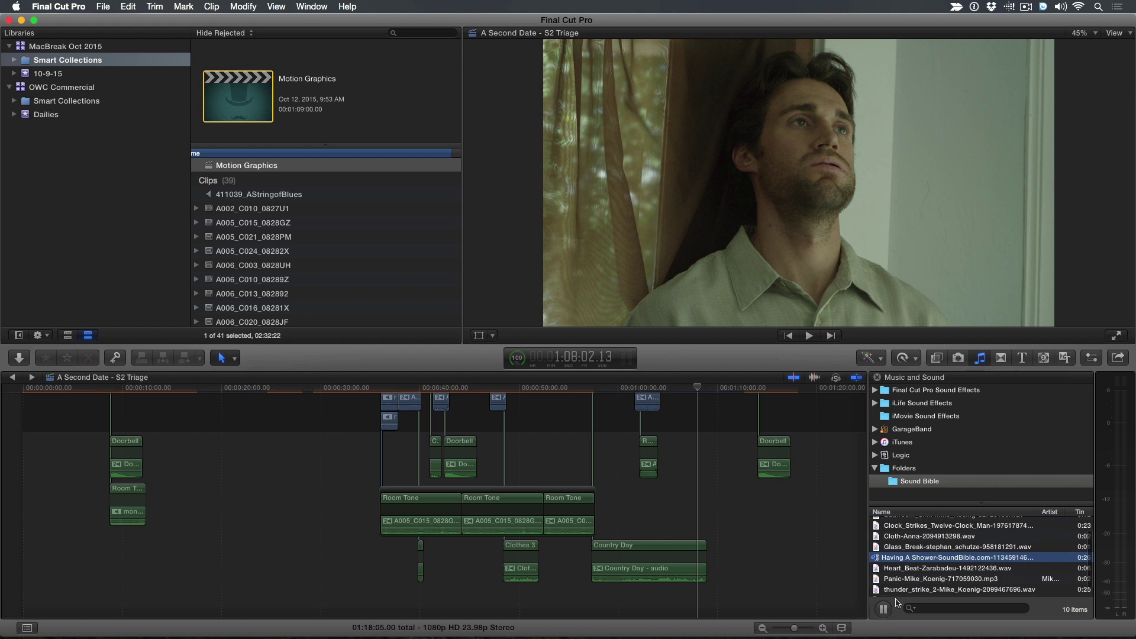
left_click(883, 612)
scroll(700, 431, "up", 3)
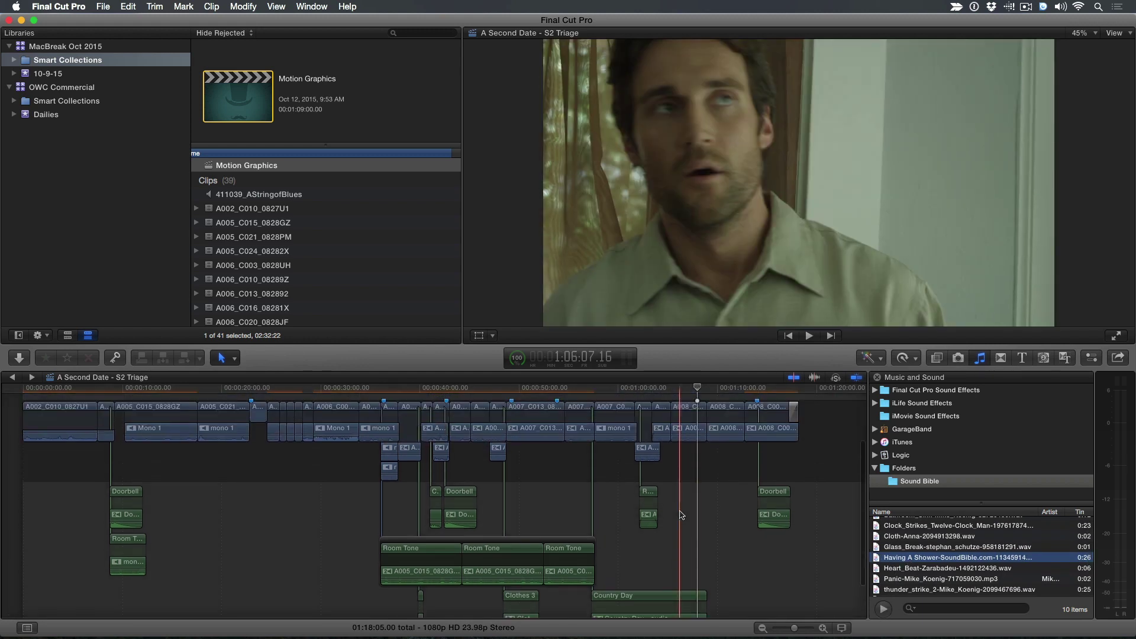
Place Having A Shower at about 1:12, before the shaving shot, and play it back.
left_click_drag(698, 389, 736, 389)
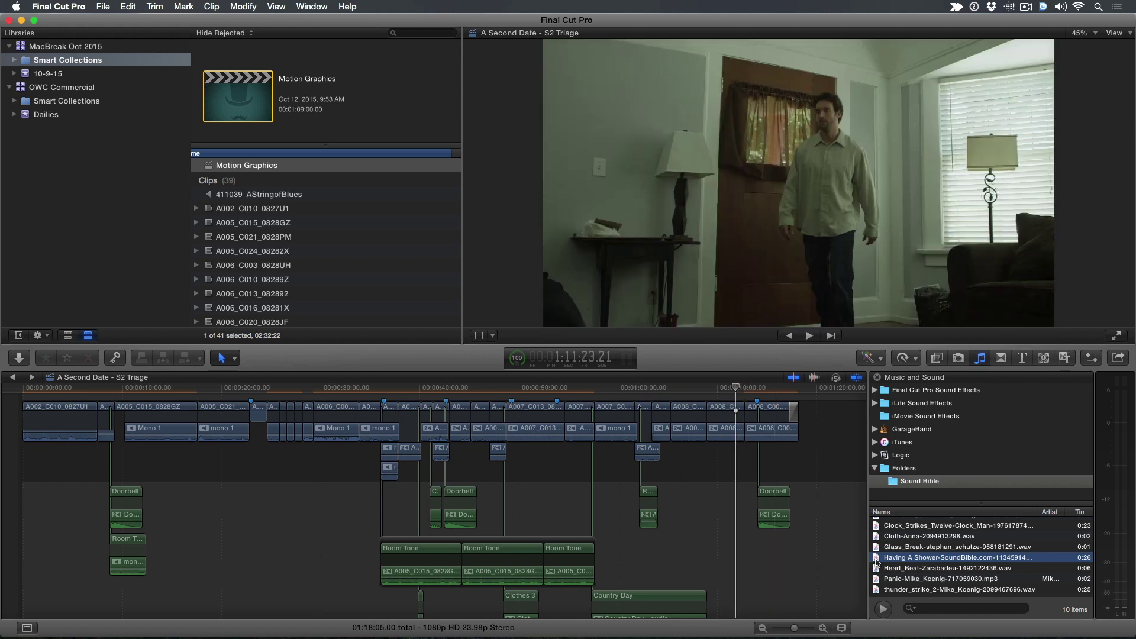
left_click_drag(872, 560, 735, 567)
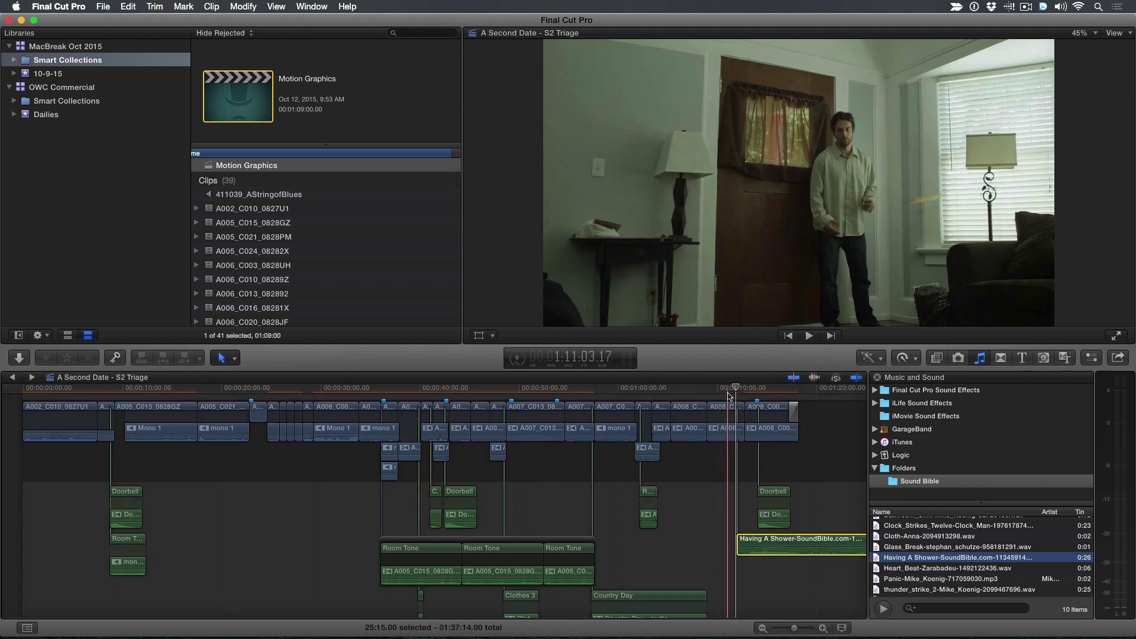
key("space")
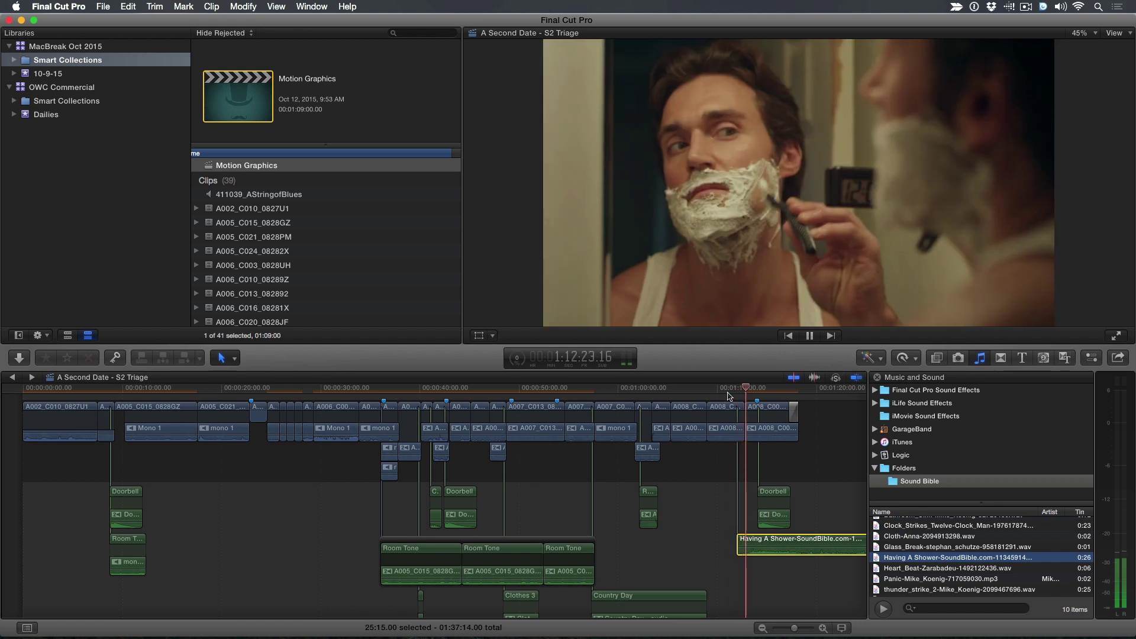
key("space")
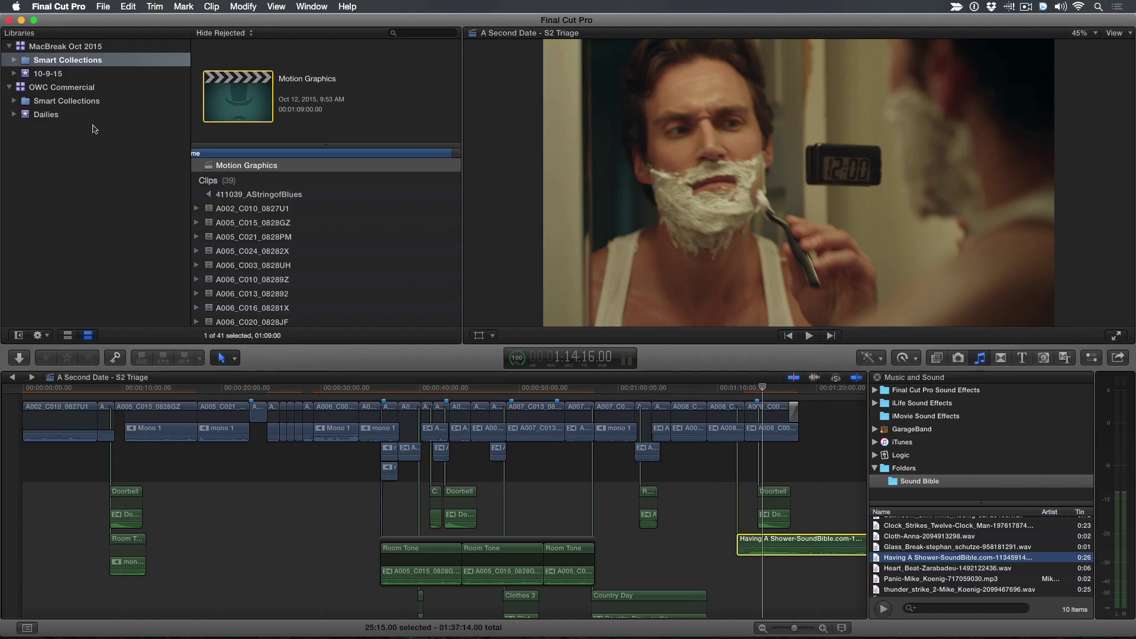
scroll(247, 239, "up", 3)
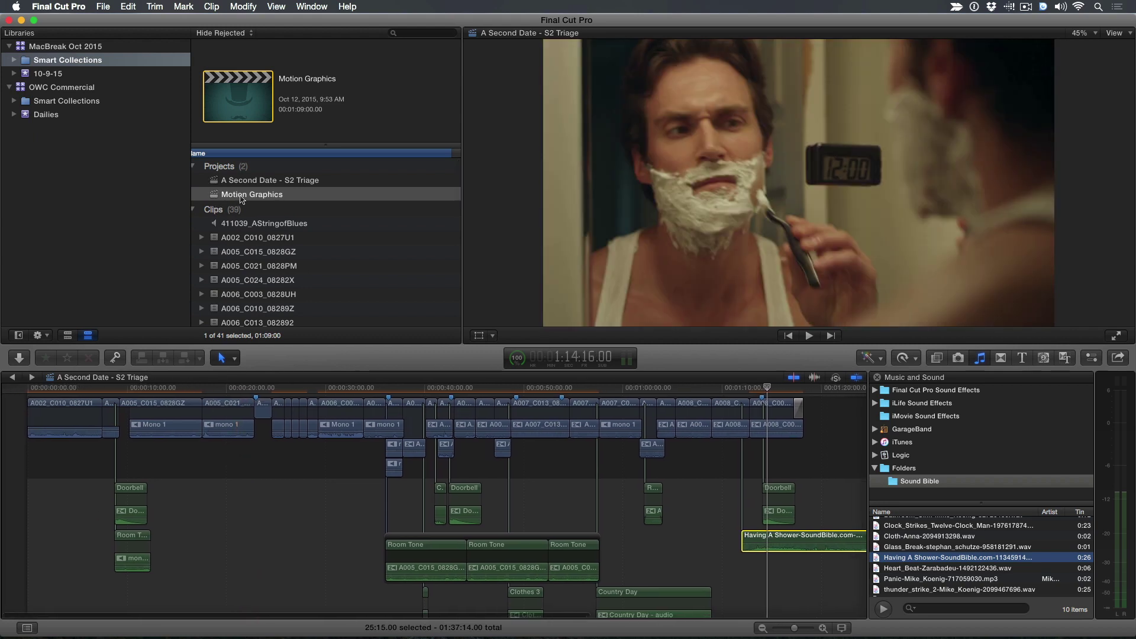
double_click(219, 195)
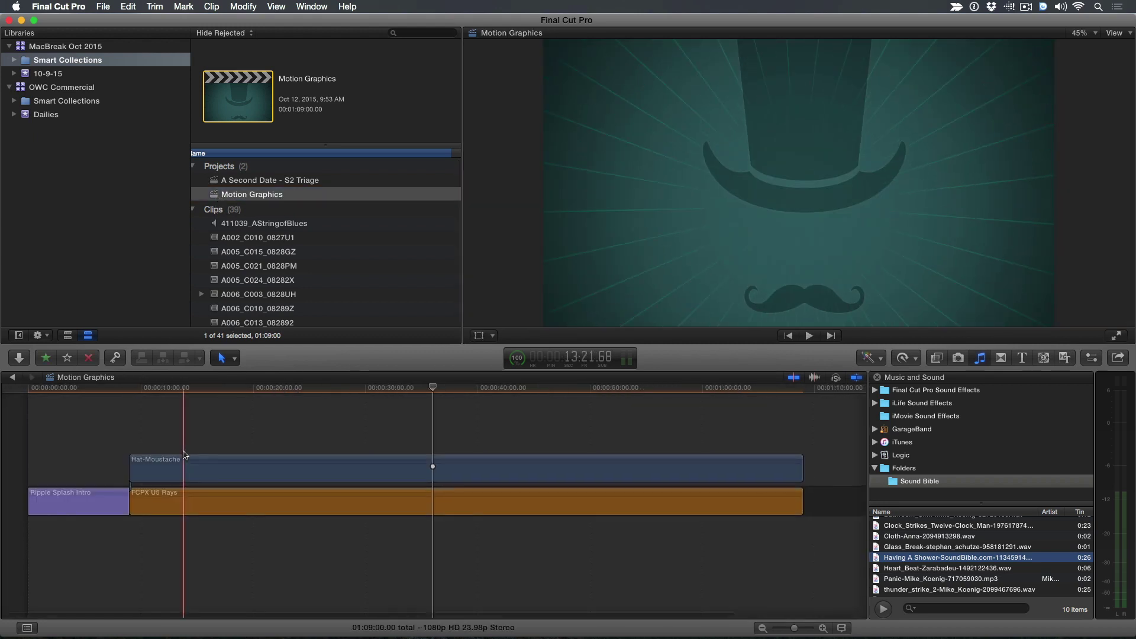
scroll(183, 456, "right", 2)
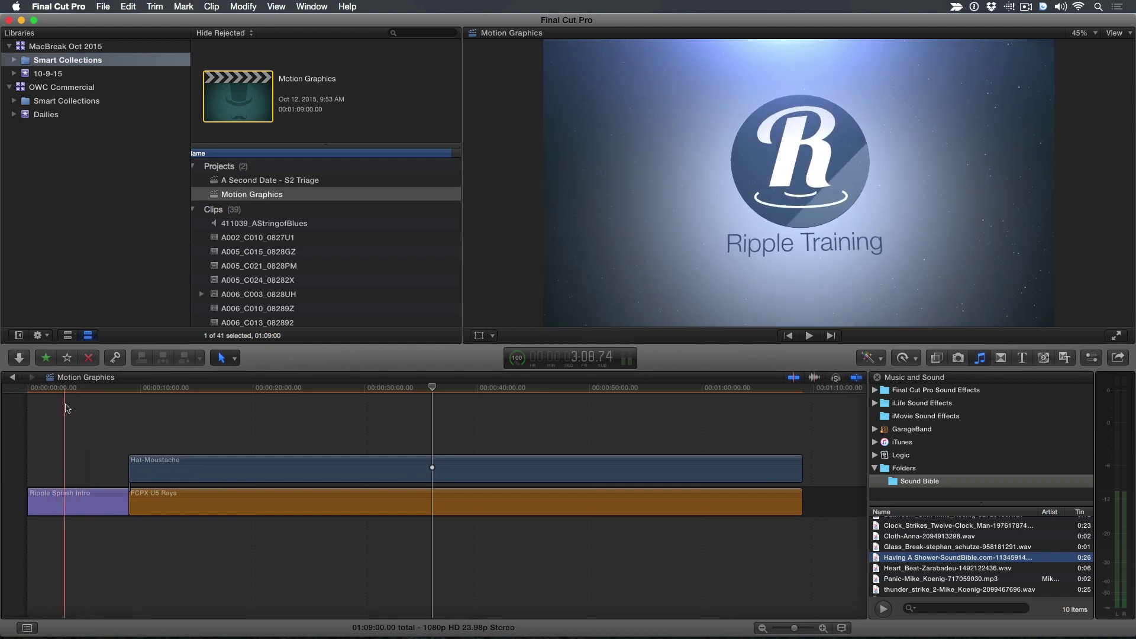
left_click(90, 417)
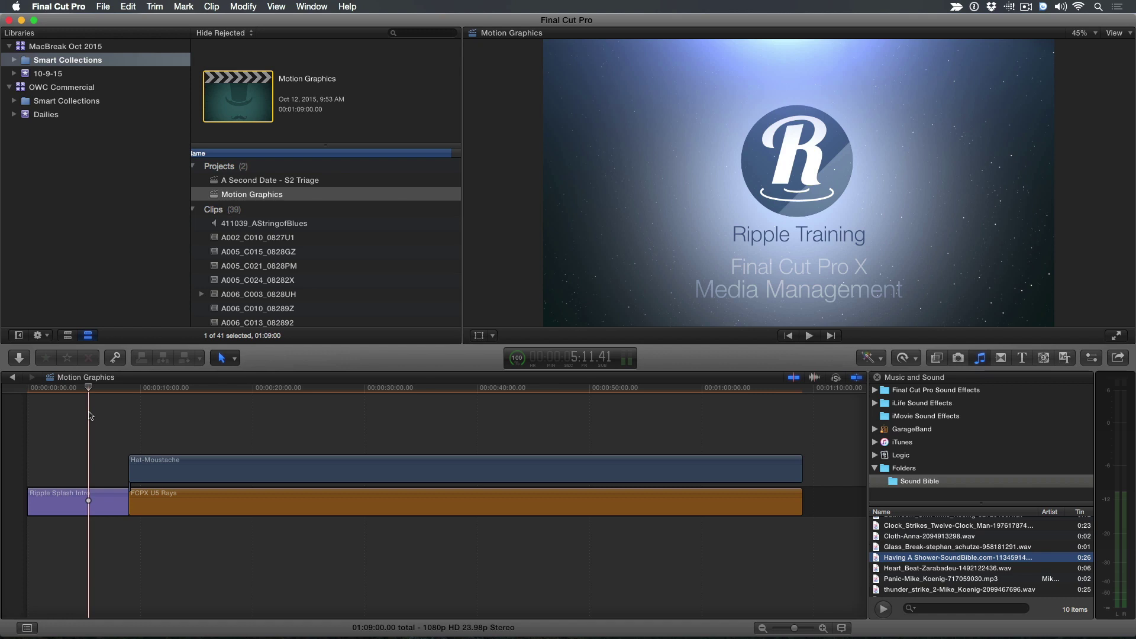
Drag Template Stingers from Finder under Folders in the sound browser, beside Sound Bible.
key("super+Tab")
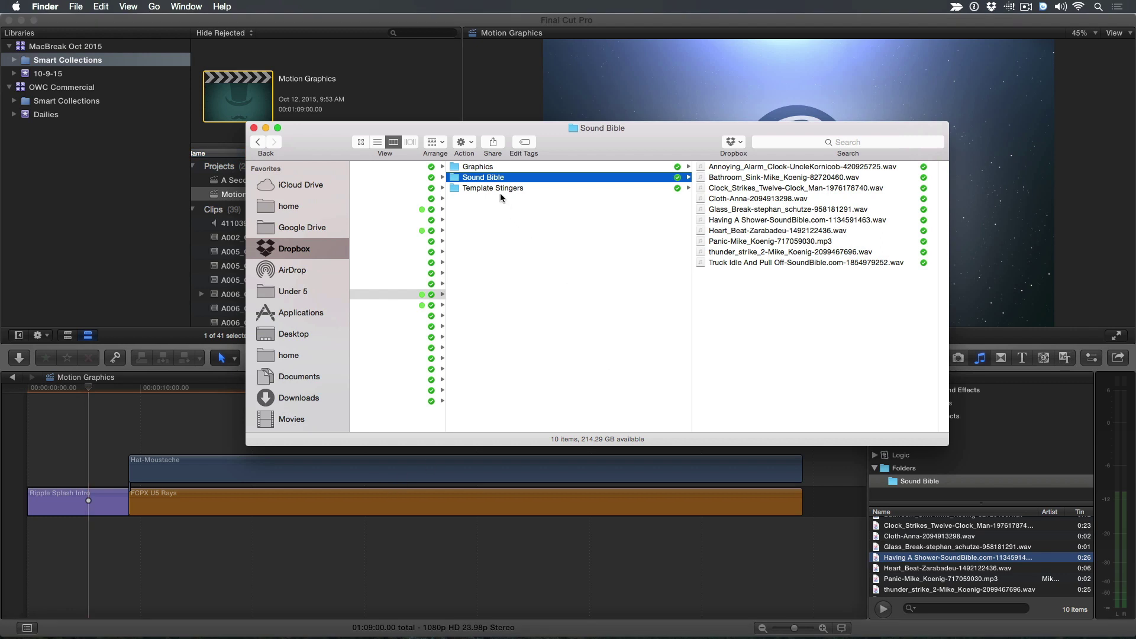
left_click(497, 190)
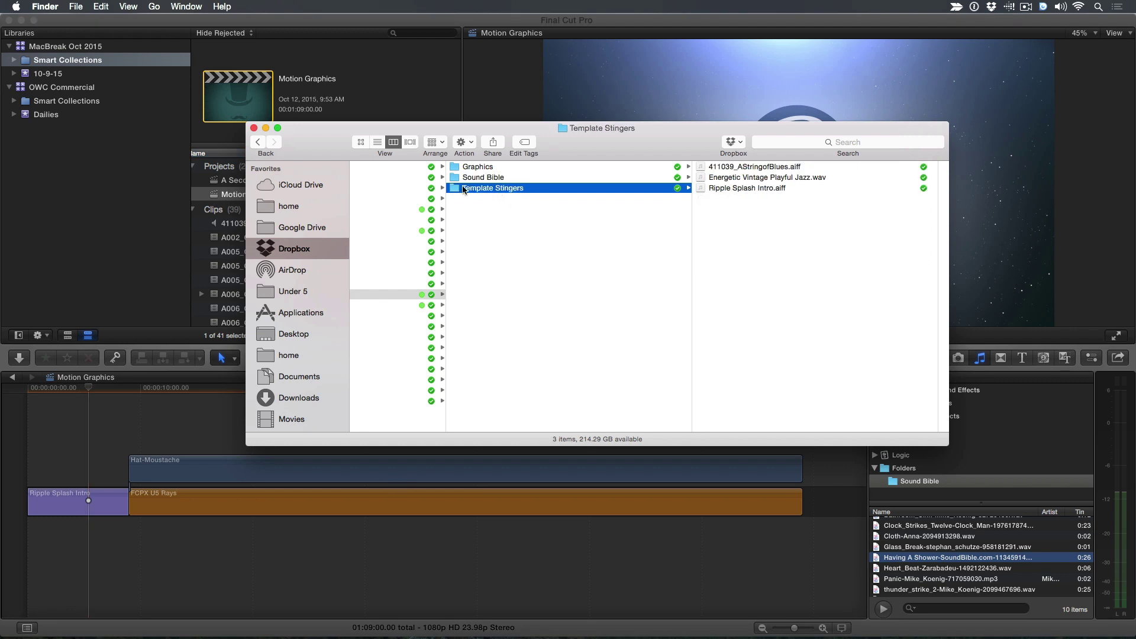
left_click_drag(458, 189, 960, 484)
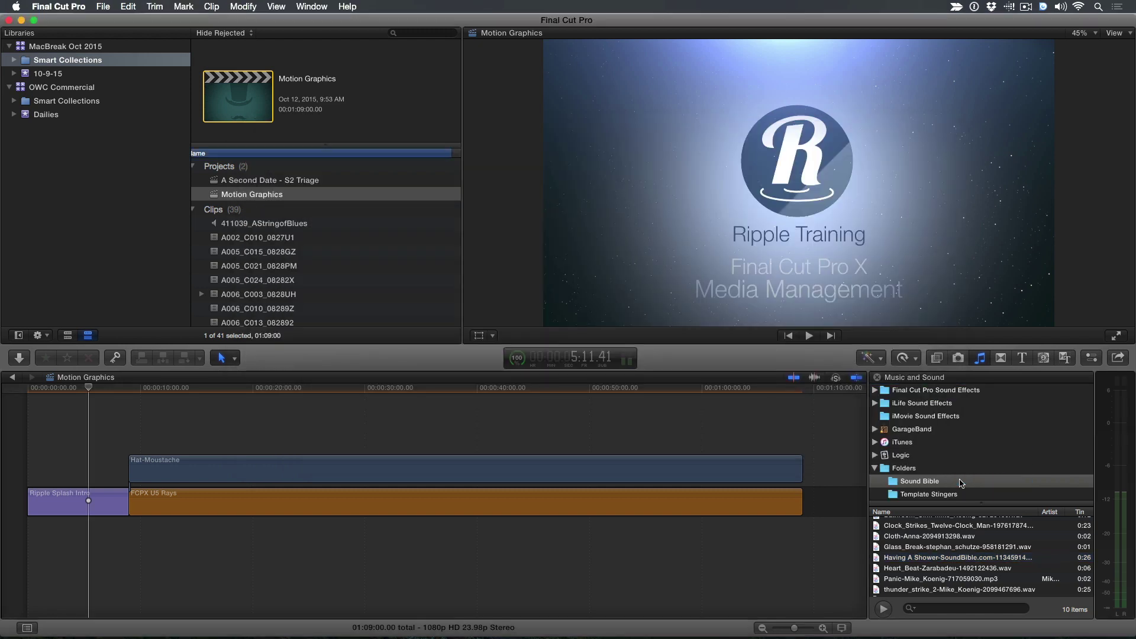
Connect Ripple Splash Intro.aiff at the timeline start with Q and play the opening.
left_click(922, 495)
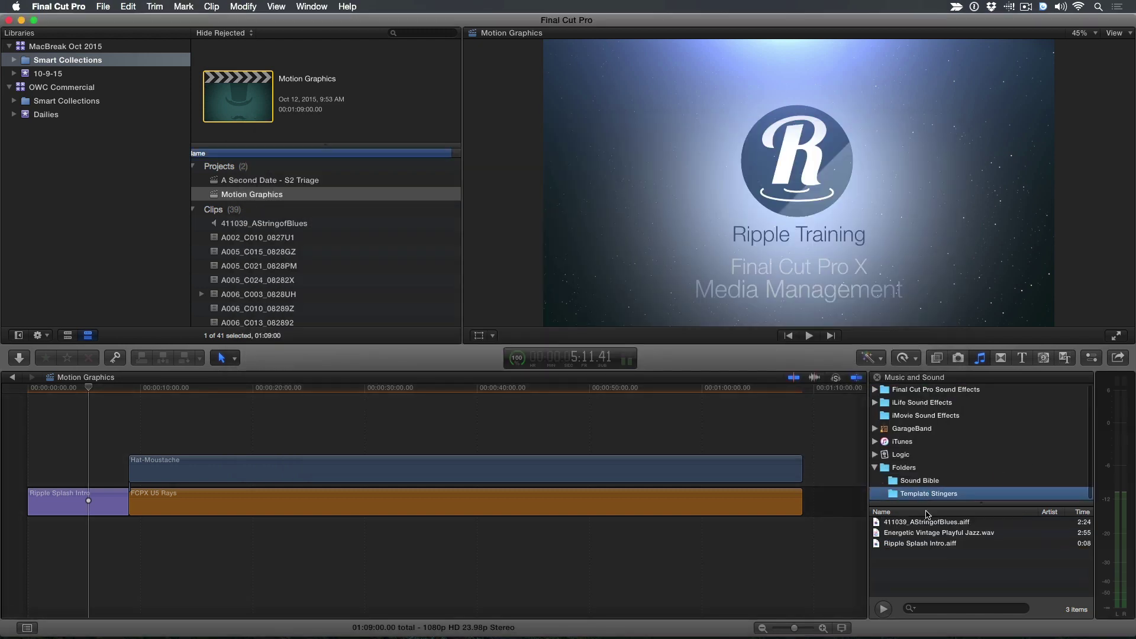
left_click(895, 535)
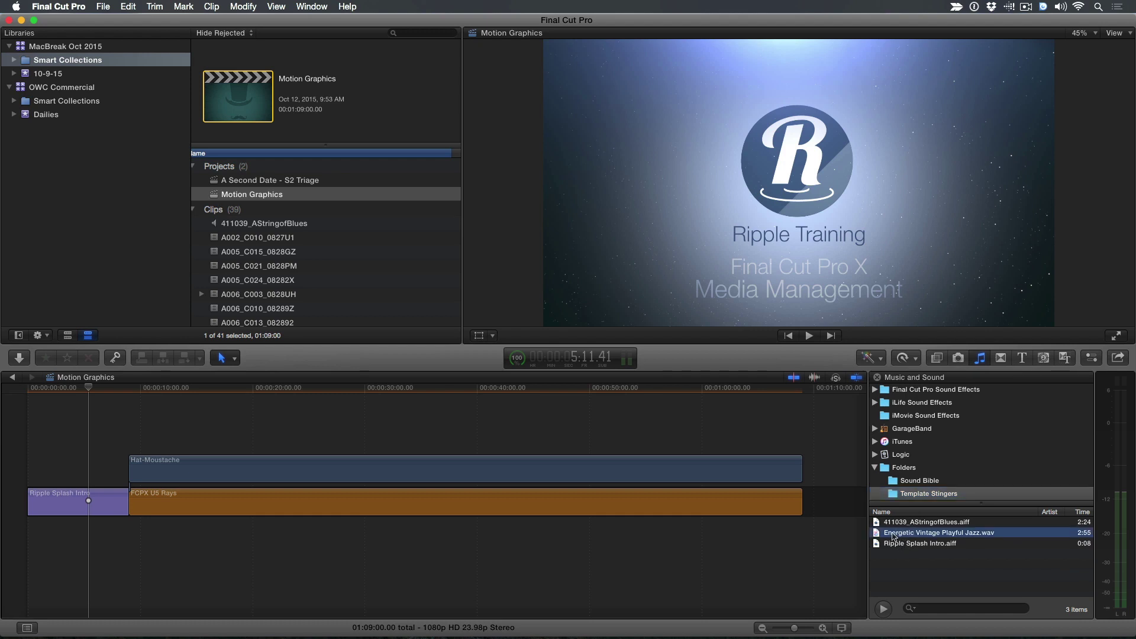
left_click(894, 544)
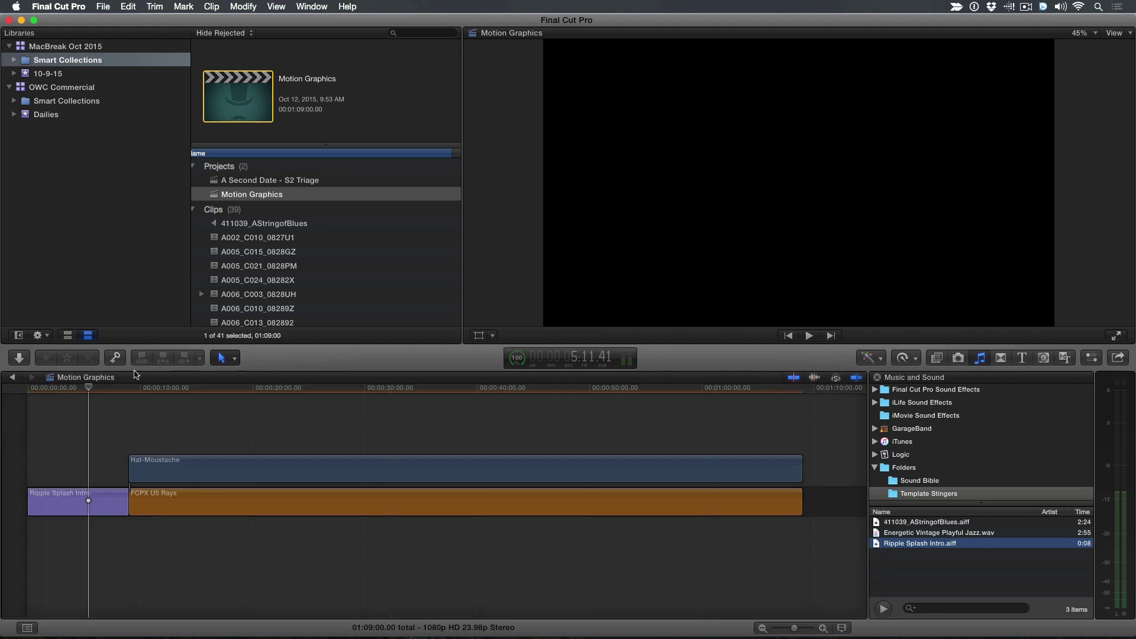
left_click_drag(88, 390, 26, 391)
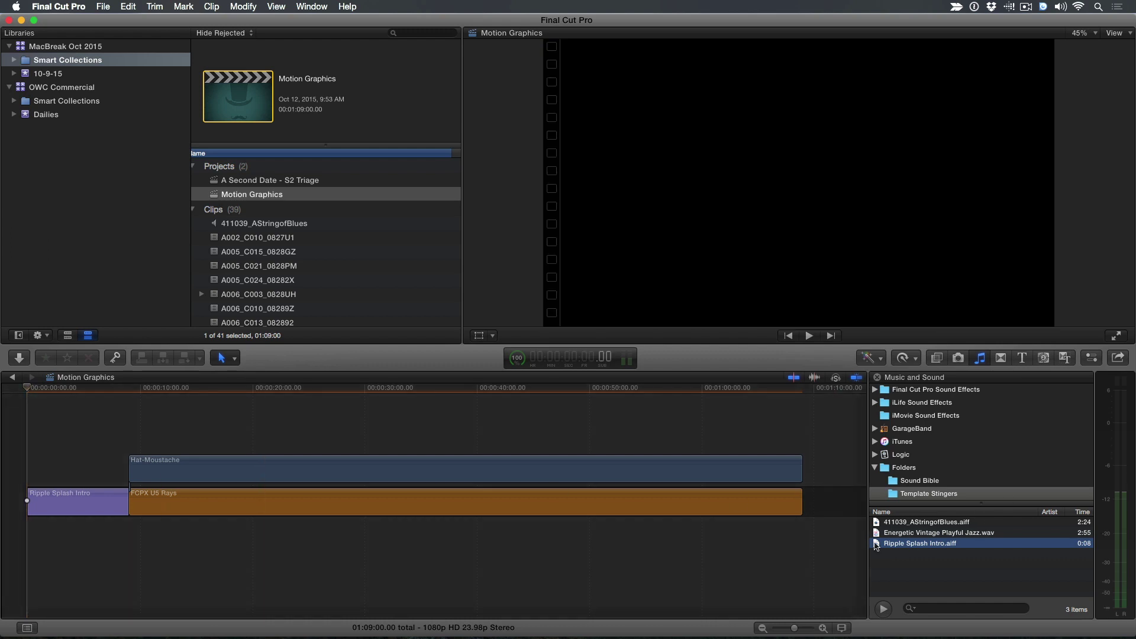
key("q")
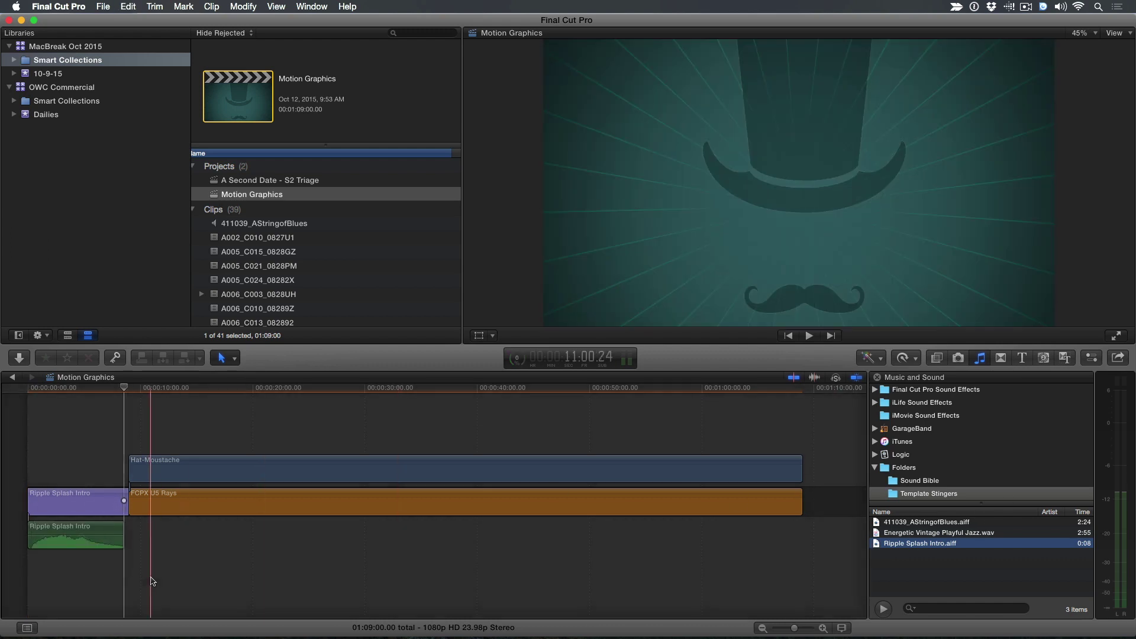
key("space")
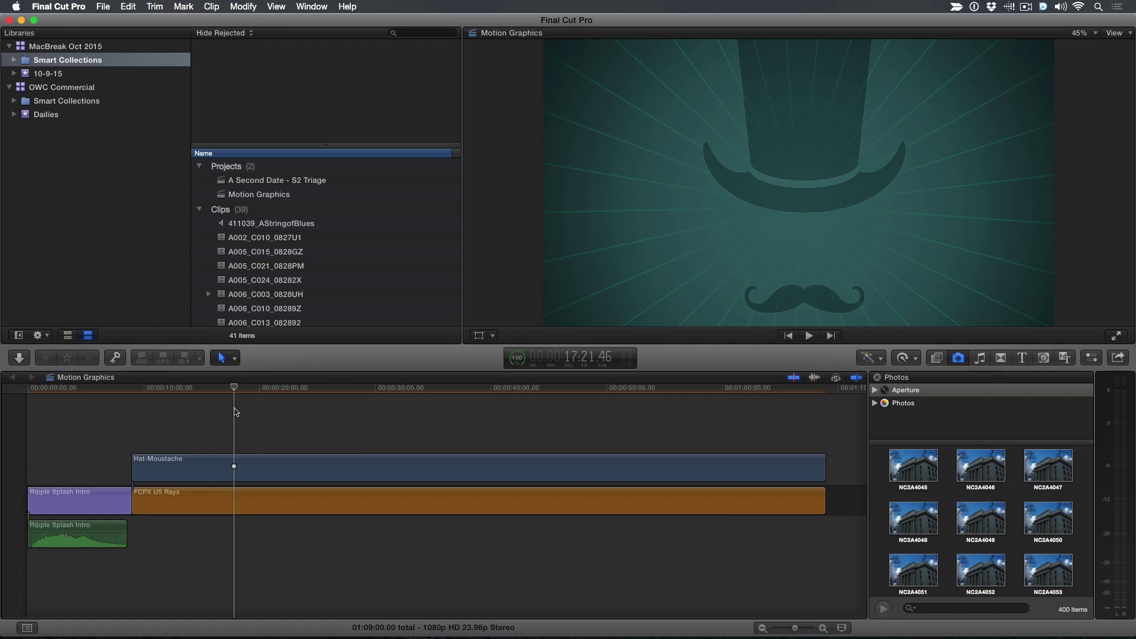
left_click_drag(235, 392, 242, 421)
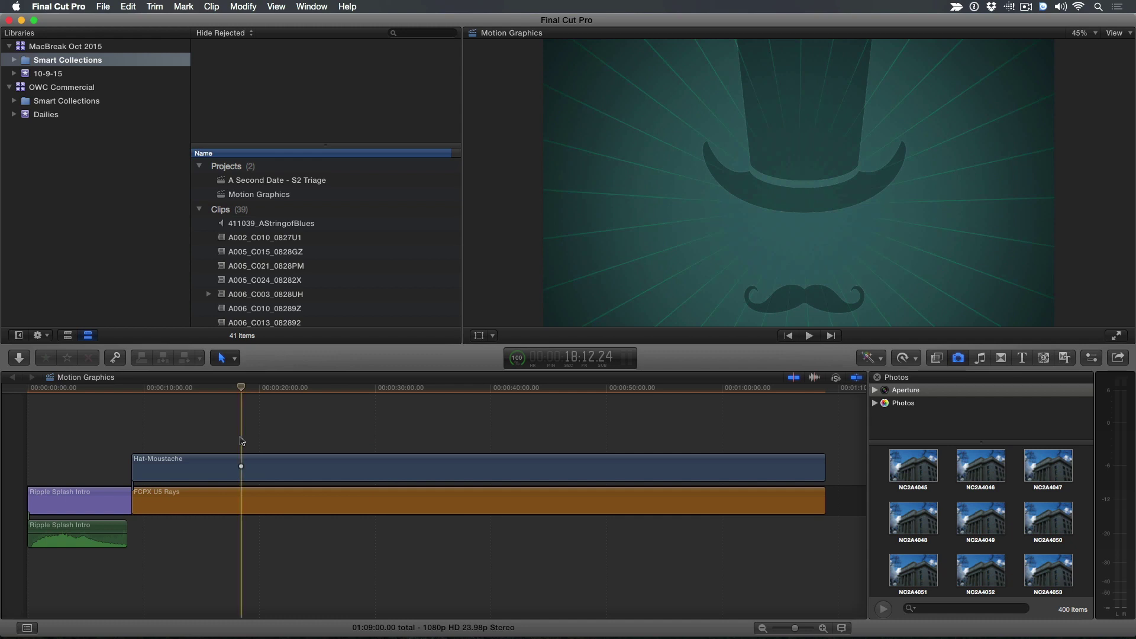
left_click(244, 468)
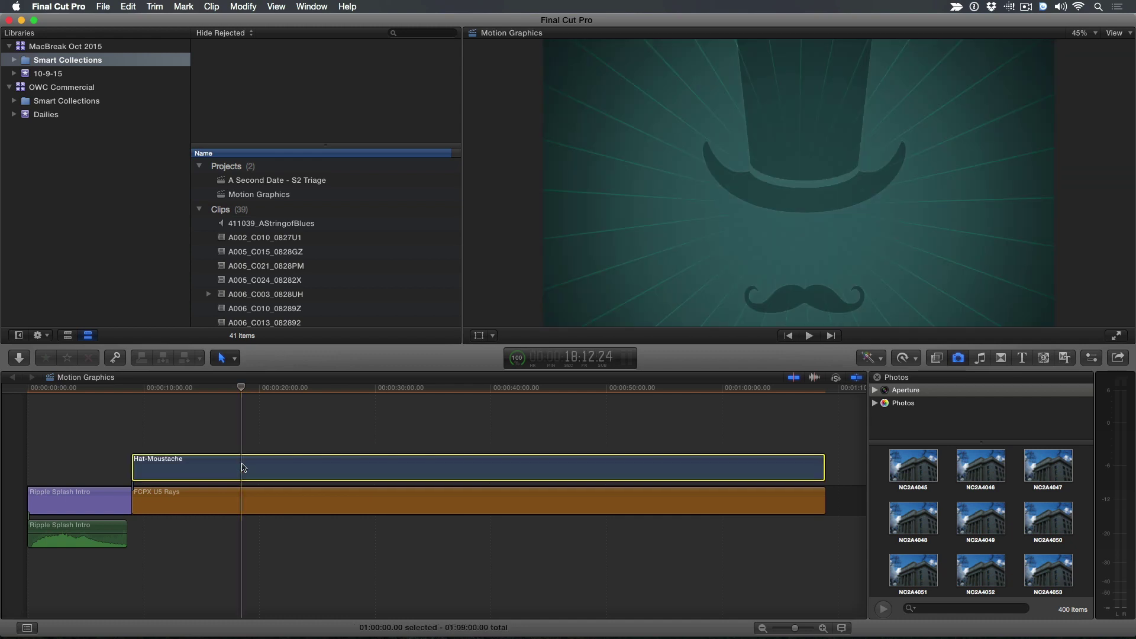
key("v")
key("v")
key("v")
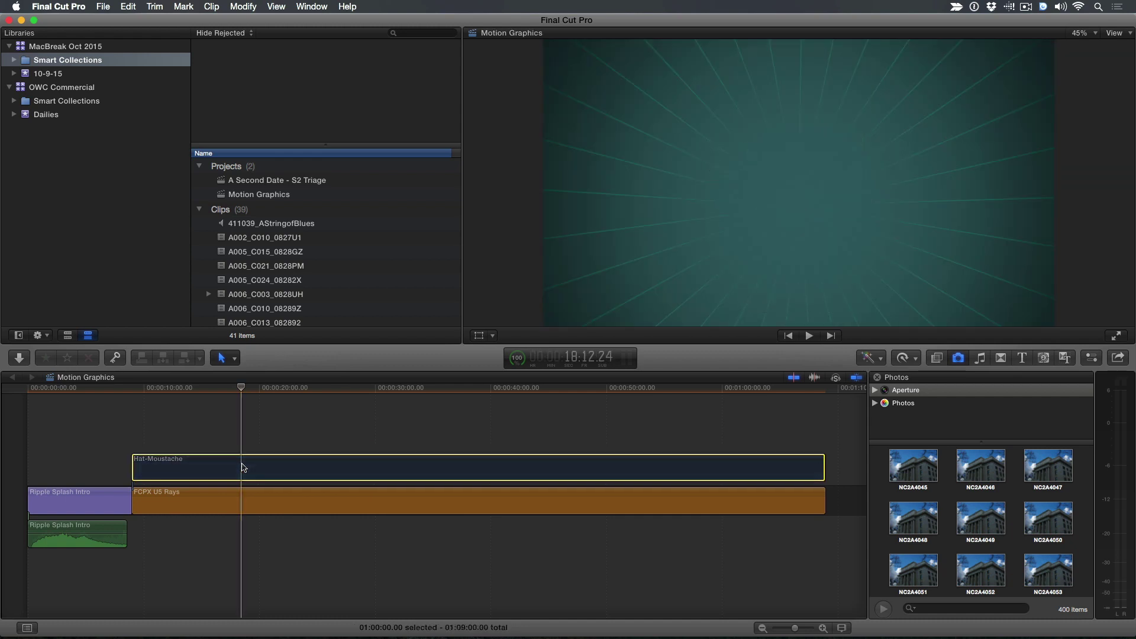
key("v")
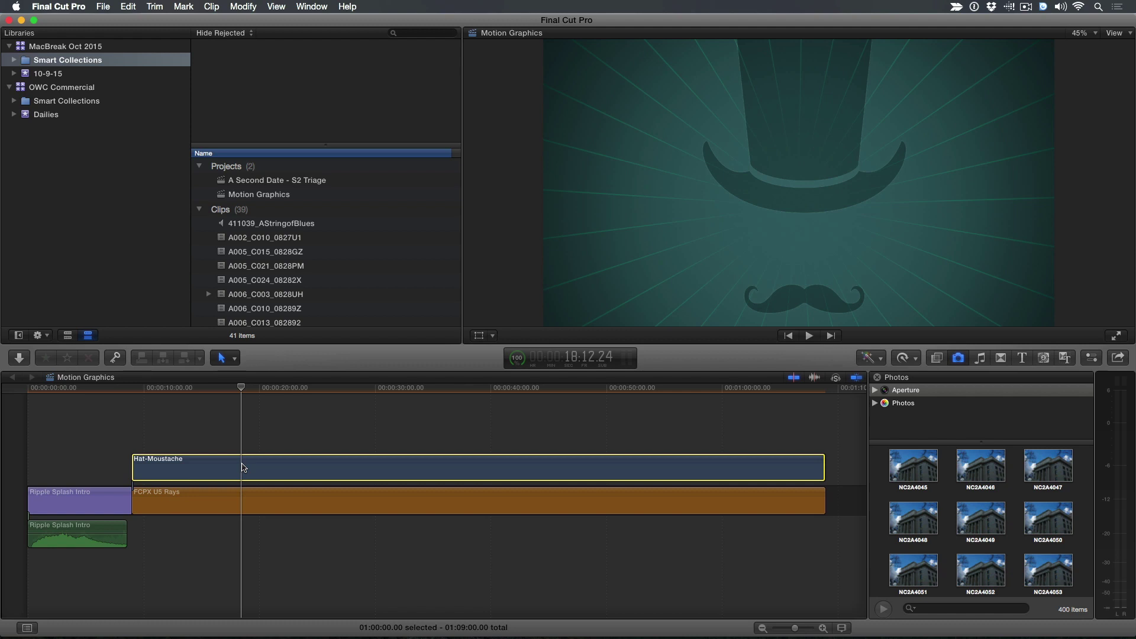
Drag the Dropbox Graphics folder from Finder into the photos browser, showing Hat-Moustache.png.
key("cmd+Tab")
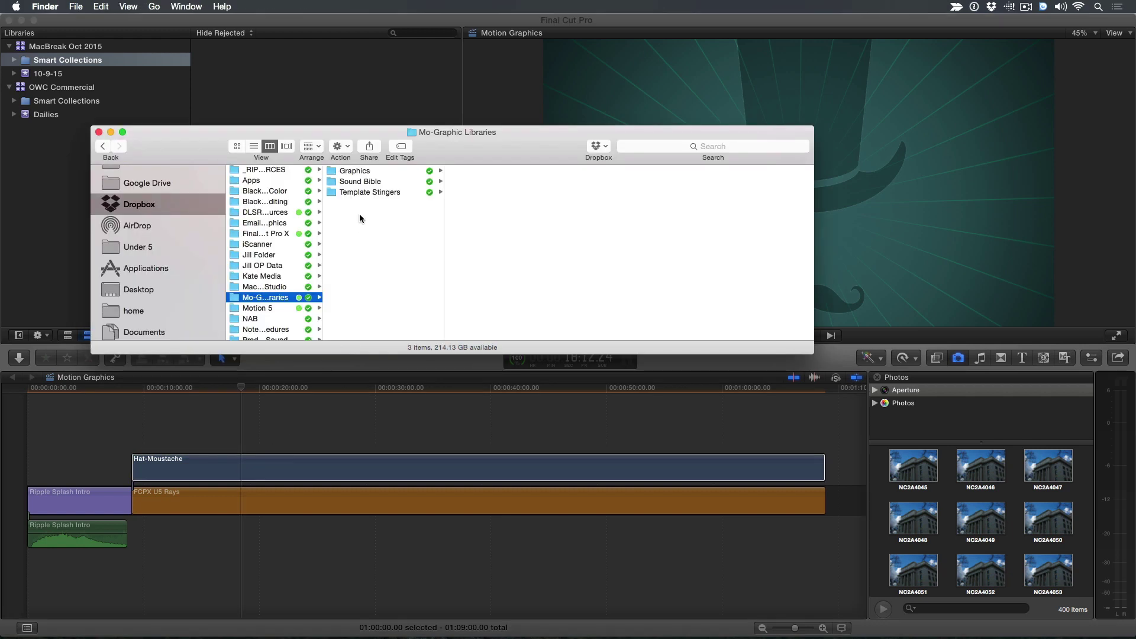
left_click(357, 173)
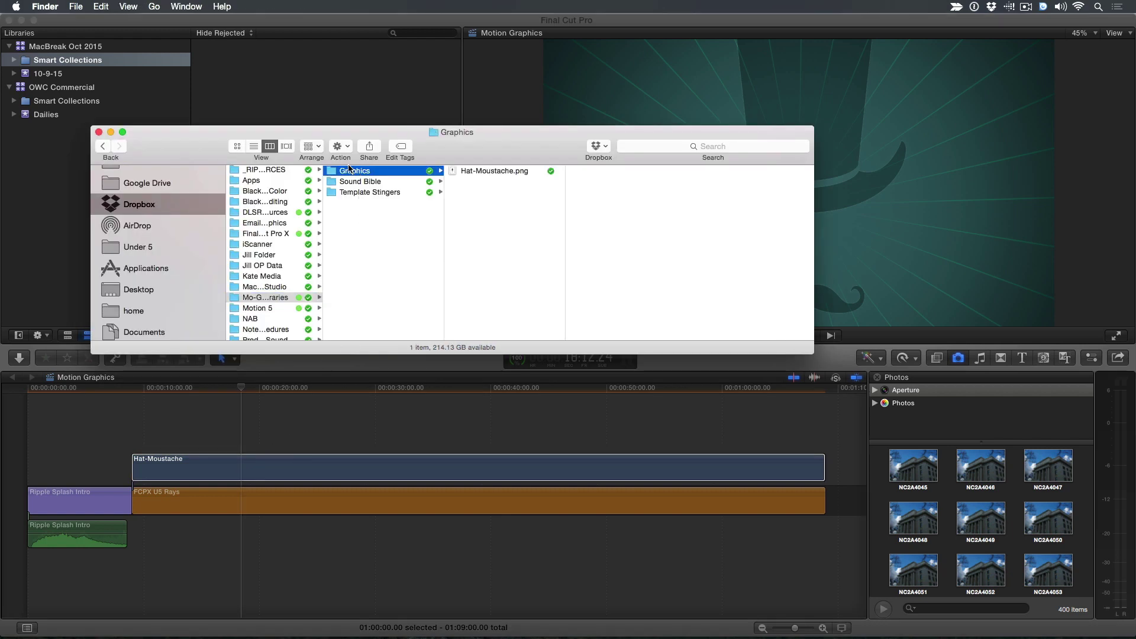
left_click_drag(331, 172, 910, 426)
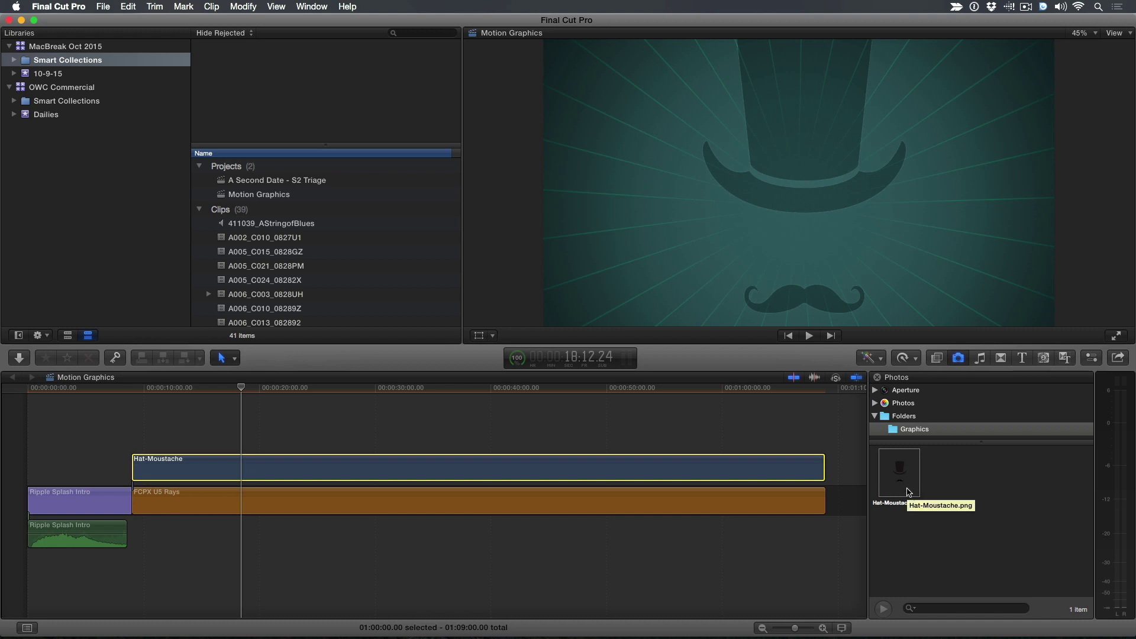
Hide Final Cut Pro and copy Retro-Rocket-with-Alpha.png from the desktop into the Graphics folder.
key("super+Tab")
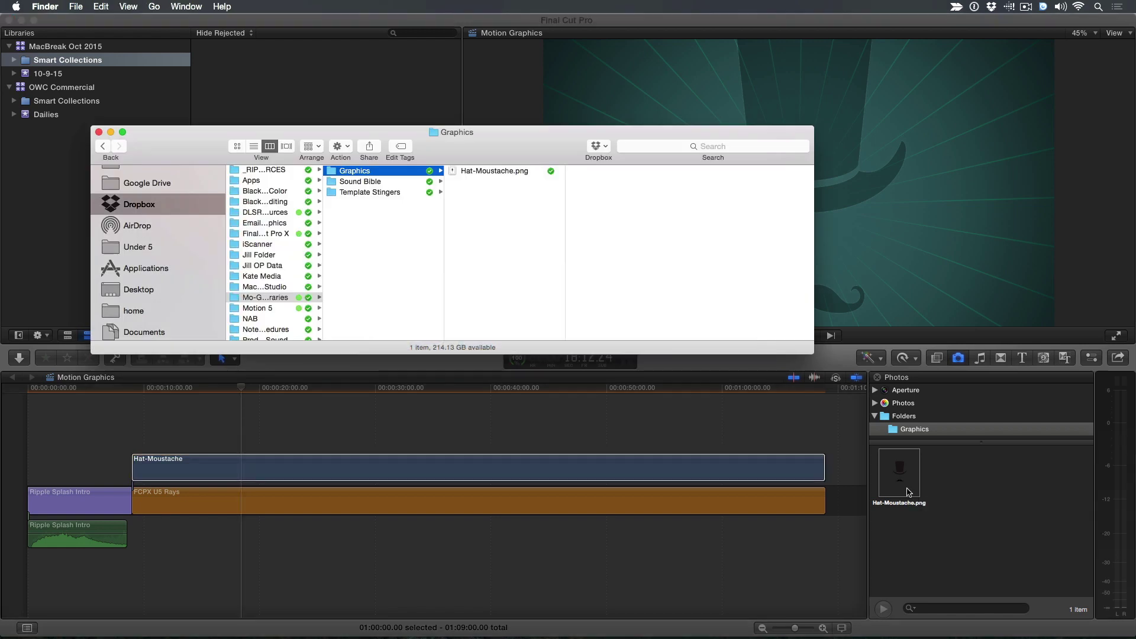
key("alt+super+h")
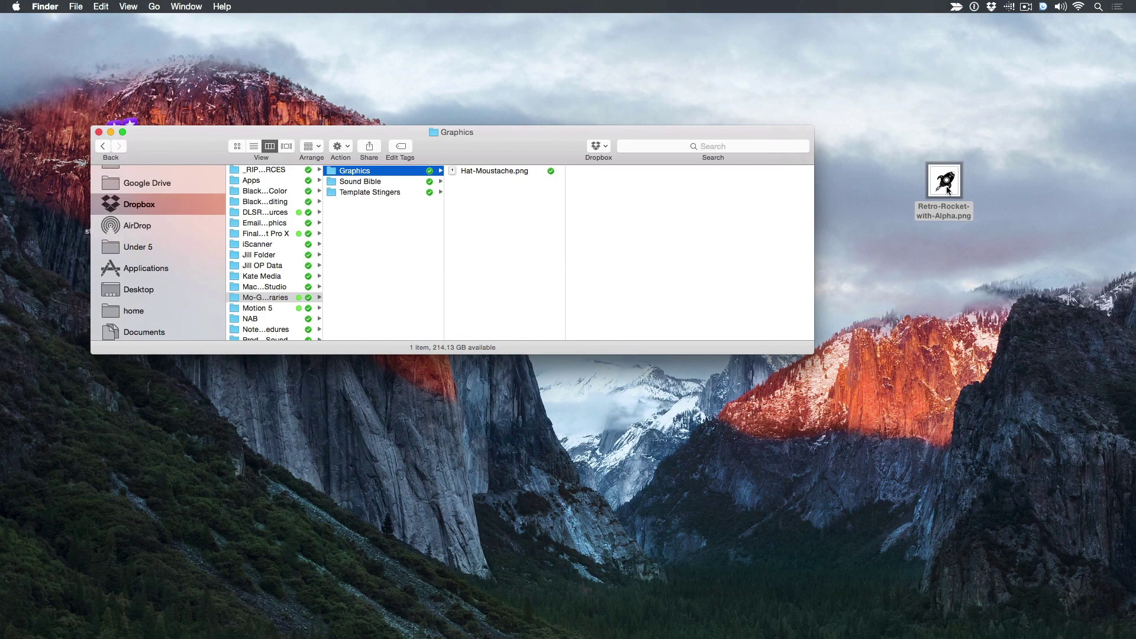
mouse_move(946, 185)
left_mouse_down()
mouse_move(949, 212)
mouse_move(941, 198)
left_mouse_up()
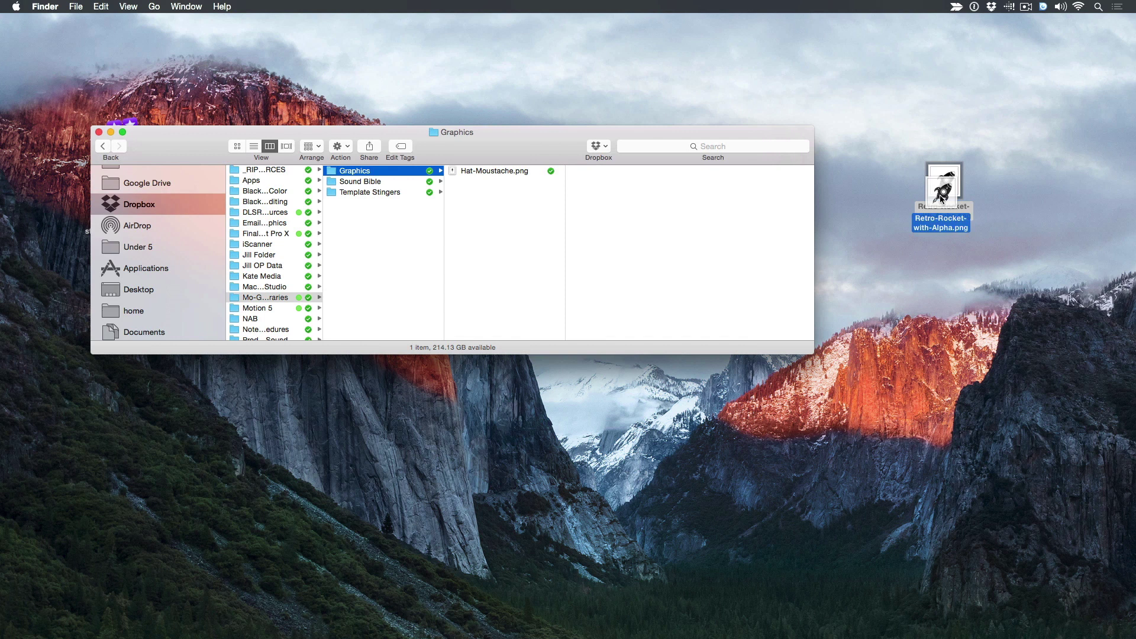
left_click_drag(941, 198, 504, 264)
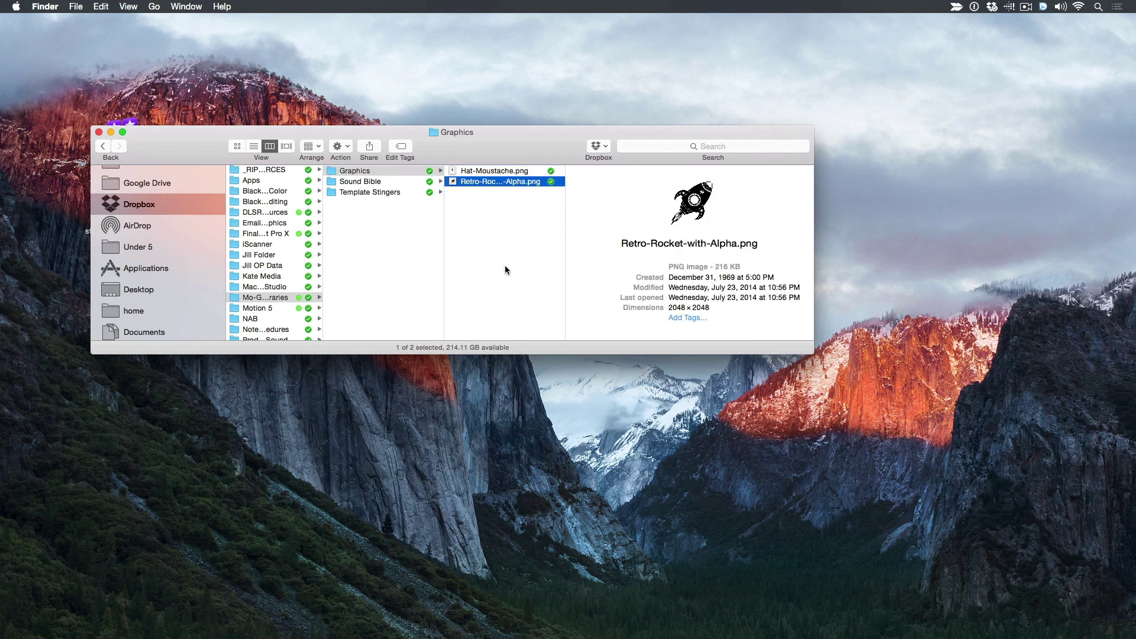
key("super+Tab")
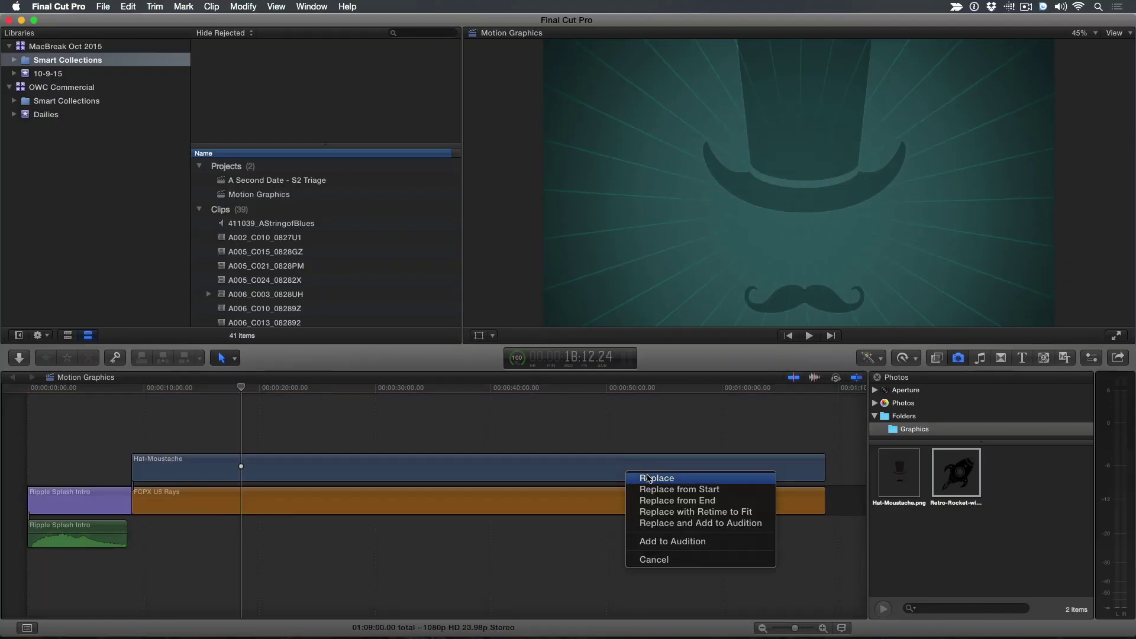
Drop Retro-Rocket-with-Alpha onto the Hat-Moustache clip and choose Replace, undoing a shortened first attempt.
left_click(649, 479)
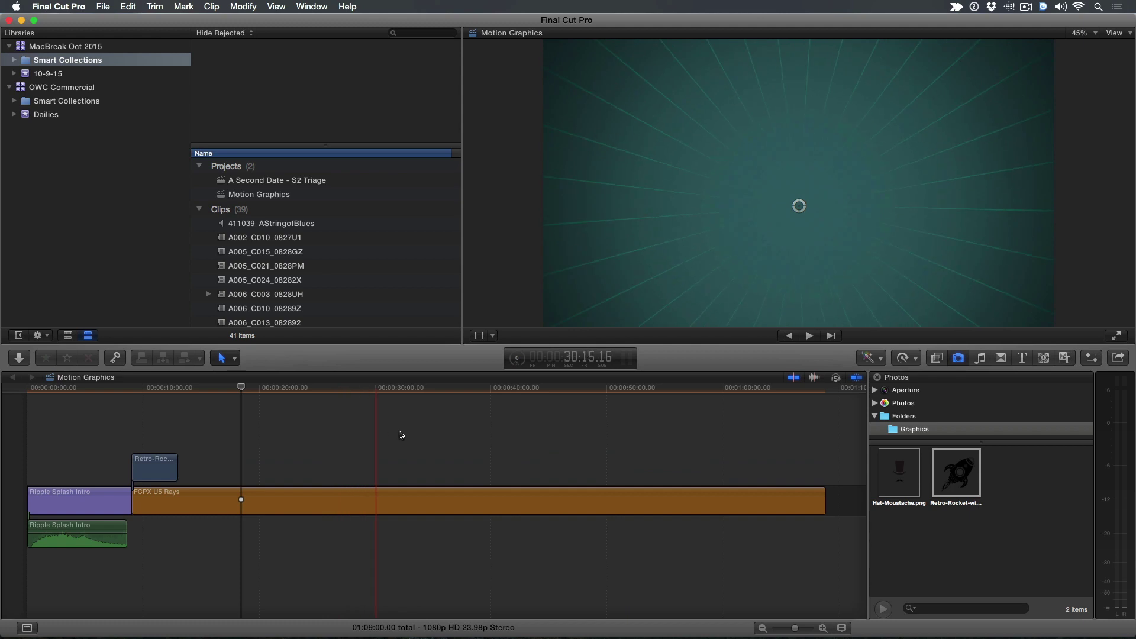
key("super+z")
left_click_drag(956, 472, 625, 469)
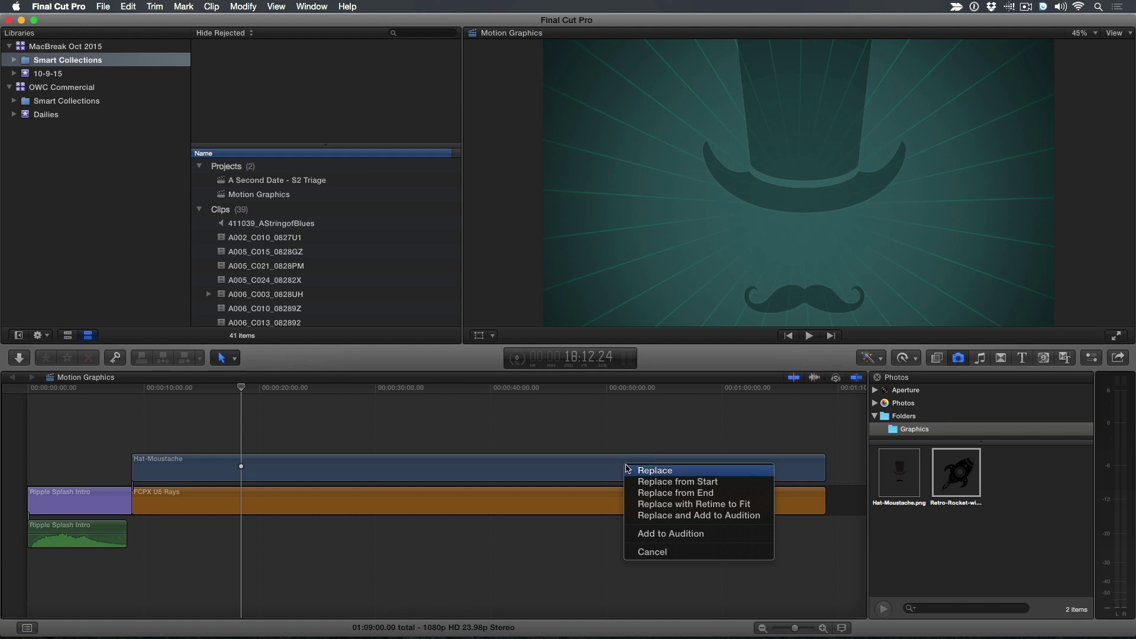
left_click(651, 484)
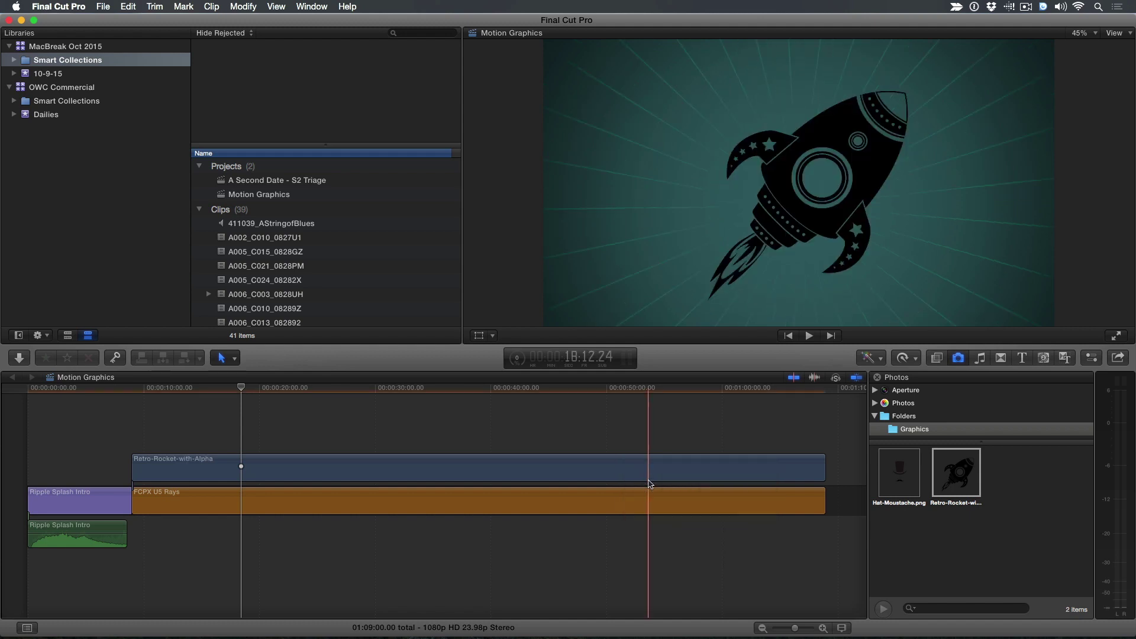